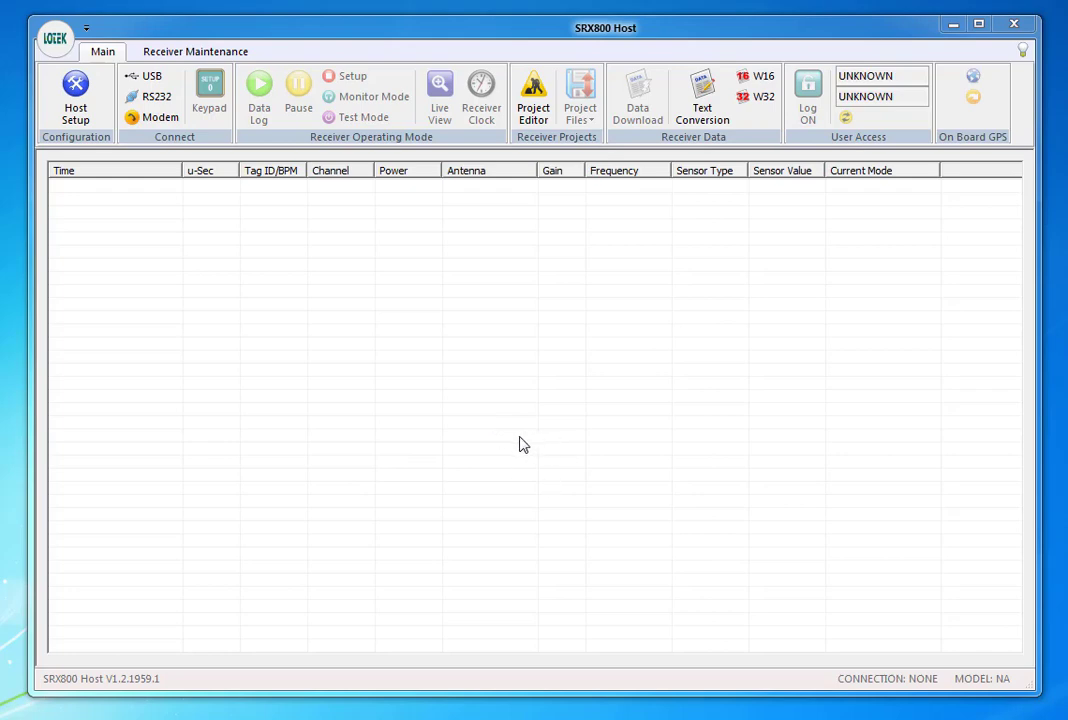
Connect to the receiver over USB and log on to obtain write access.
{"action": "left_click", "coordinate": [152, 78]}
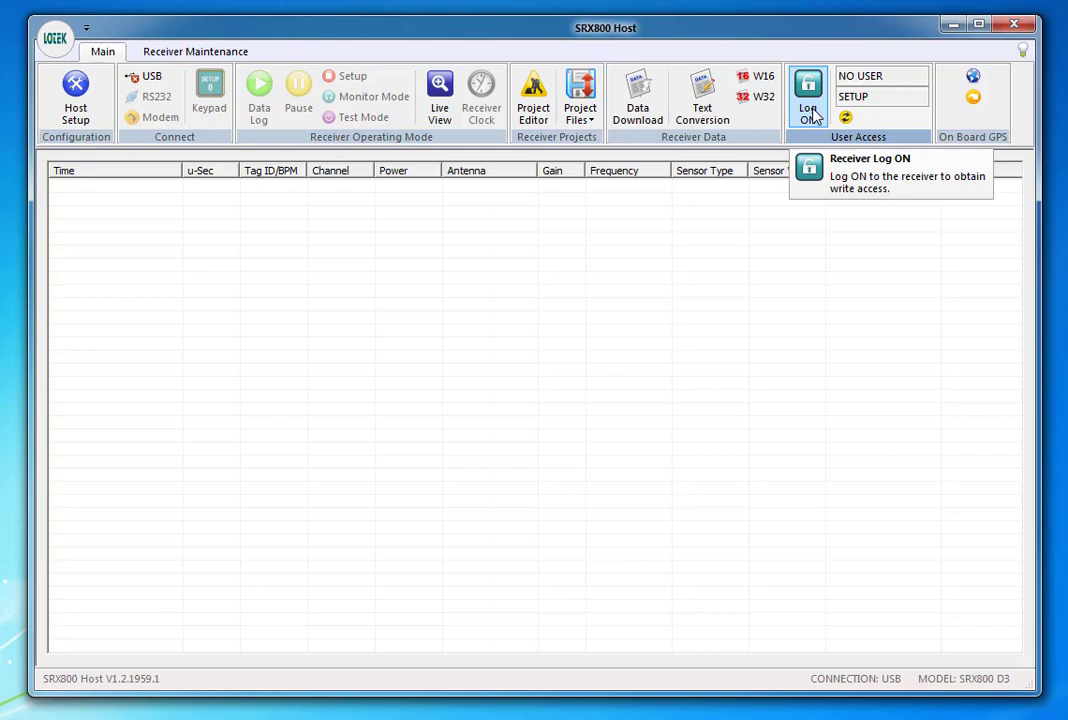
{"action": "left_click", "coordinate": [810, 115]}
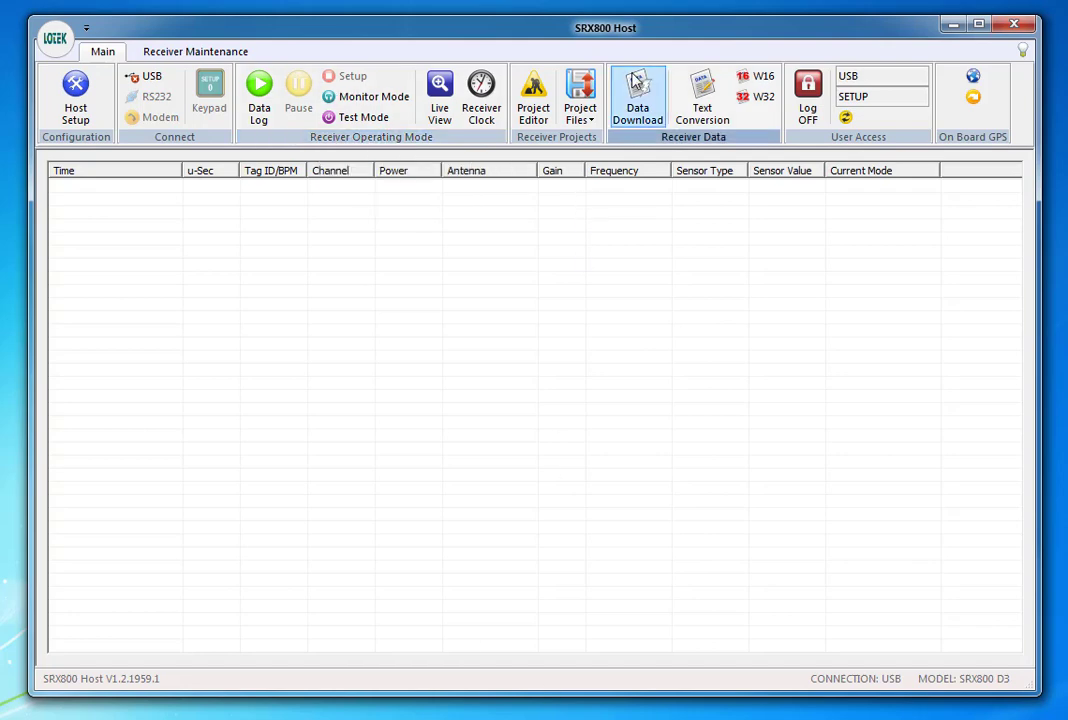
Reset the receiver's data memory from the data download panel, confirm the pointer reset, and exit the panel.
{"action": "left_click", "coordinate": [636, 90]}
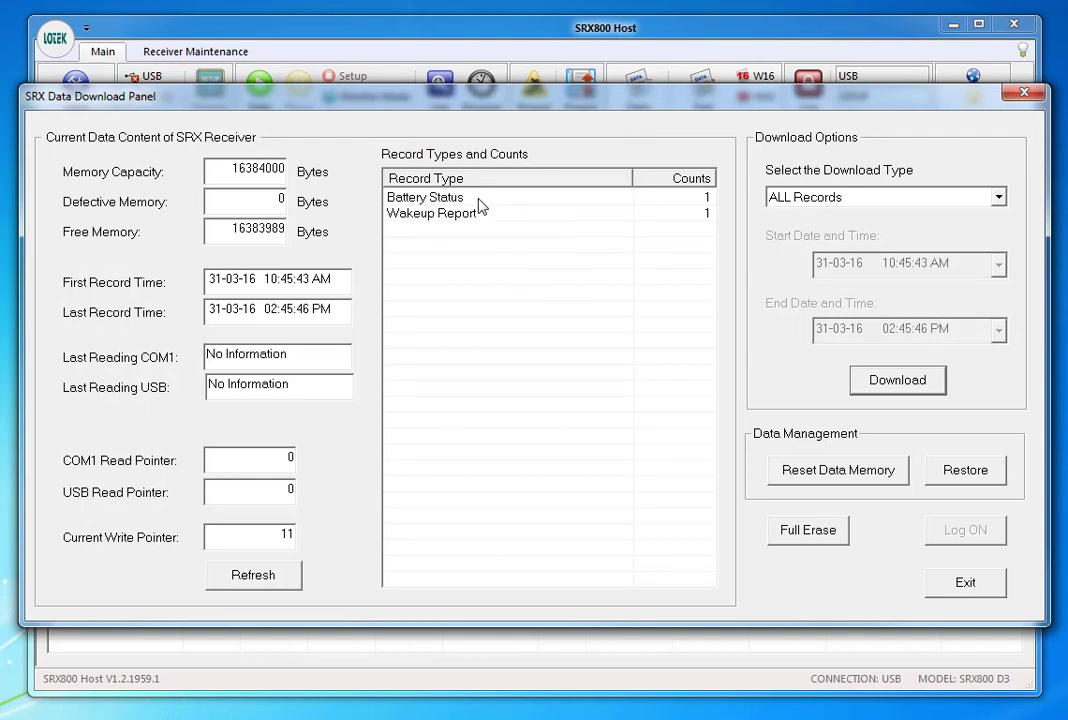
{"action": "left_click", "coordinate": [479, 203]}
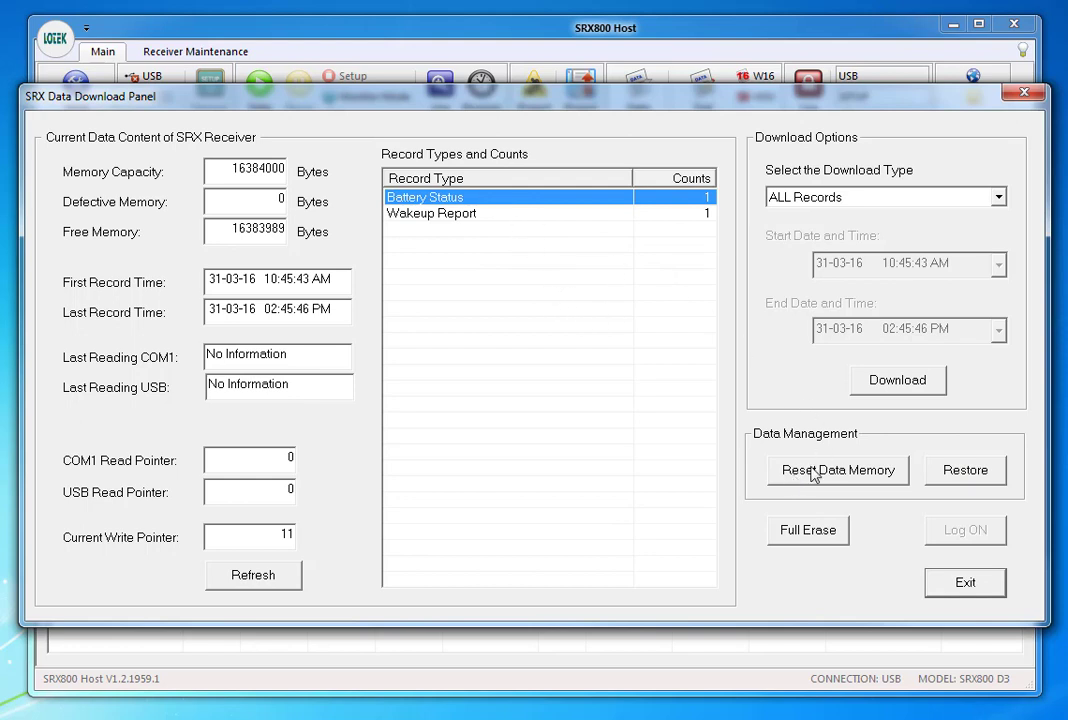
{"action": "left_click", "coordinate": [812, 472]}
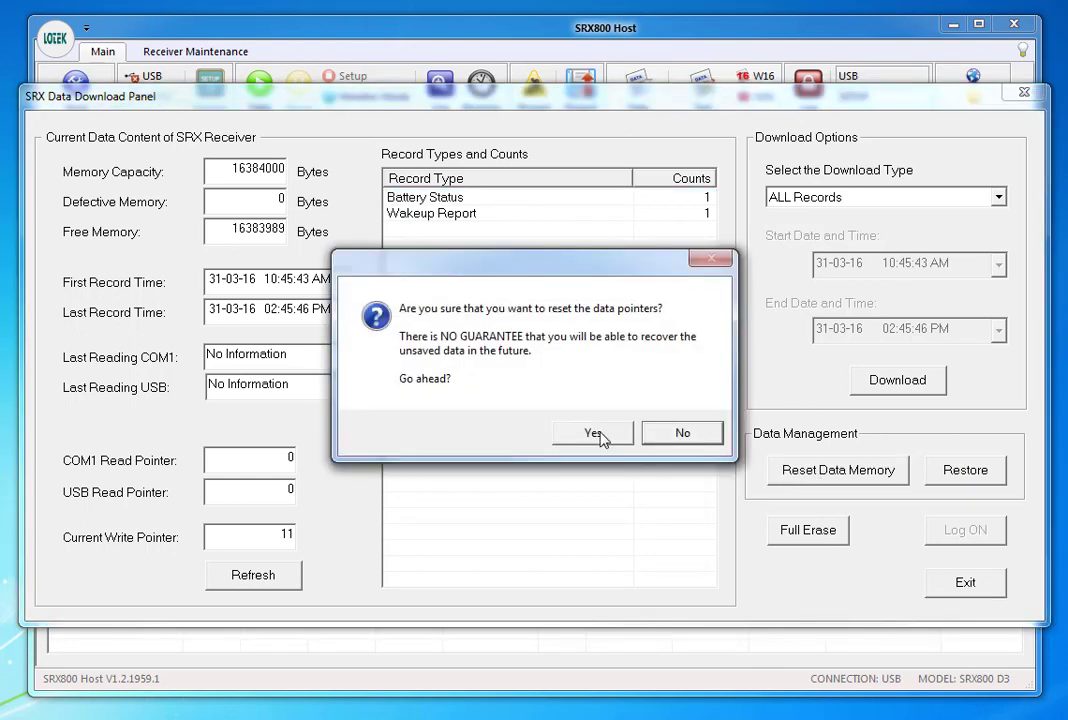
{"action": "left_click", "coordinate": [597, 434]}
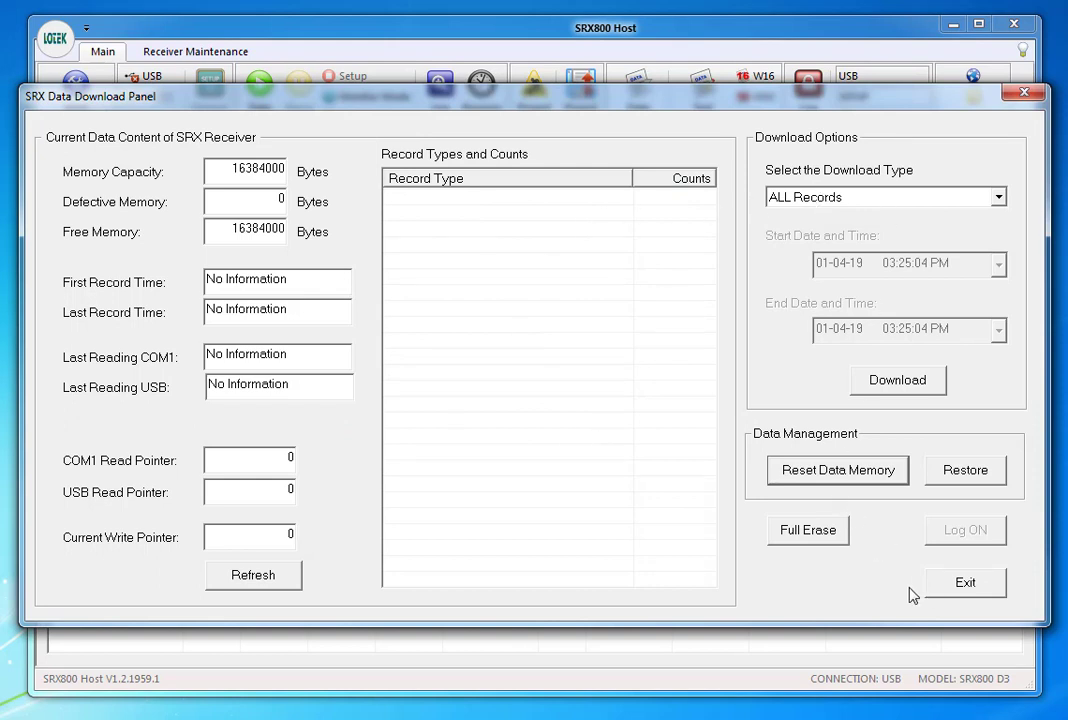
{"action": "left_click", "coordinate": [960, 590]}
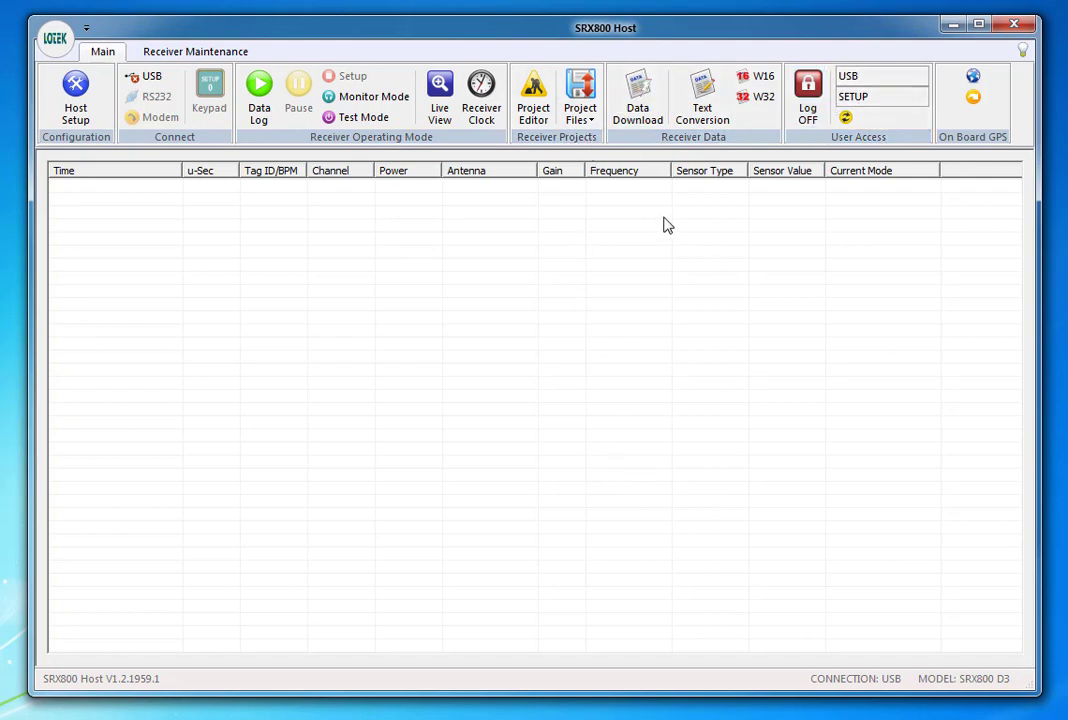
Bring the project configuration live with the receiver and set the scan time to 6.0 seconds, keeping the Lotek3 code set.
{"action": "left_click", "coordinate": [526, 100]}
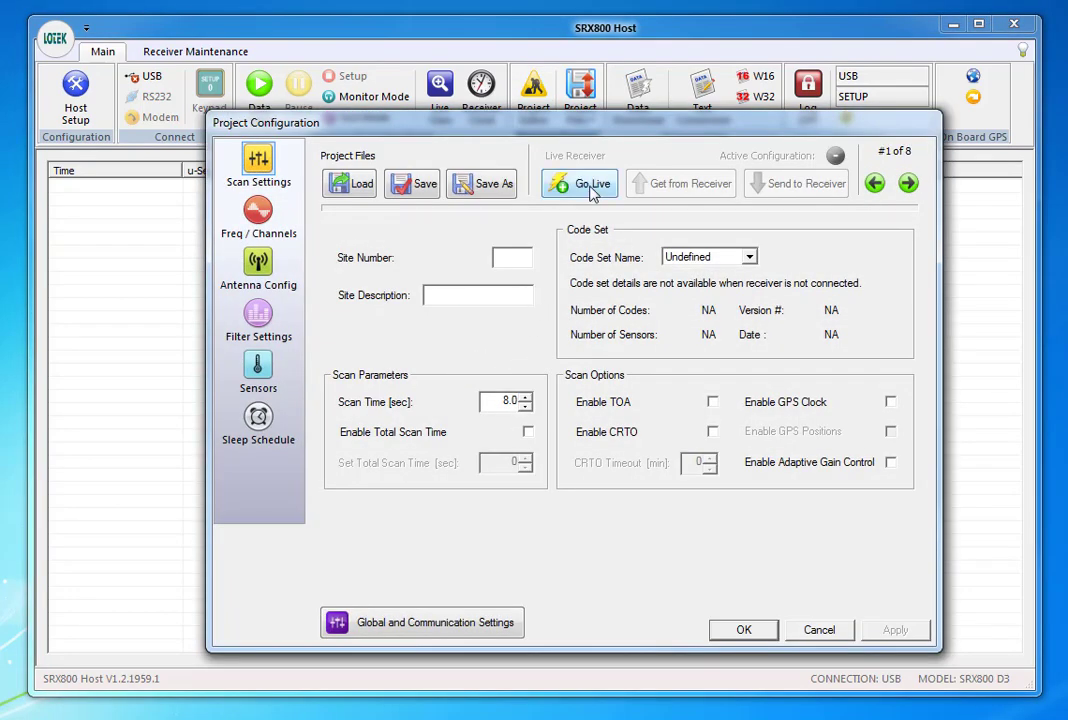
{"action": "left_click", "coordinate": [590, 185]}
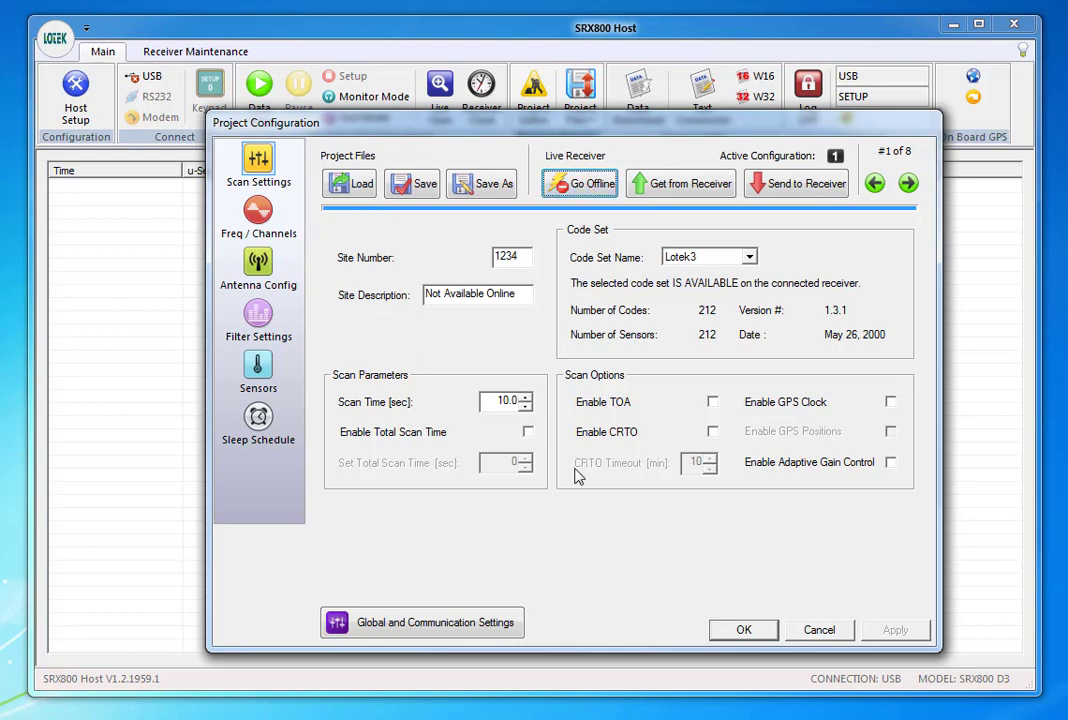
{"action": "left_click", "coordinate": [750, 258]}
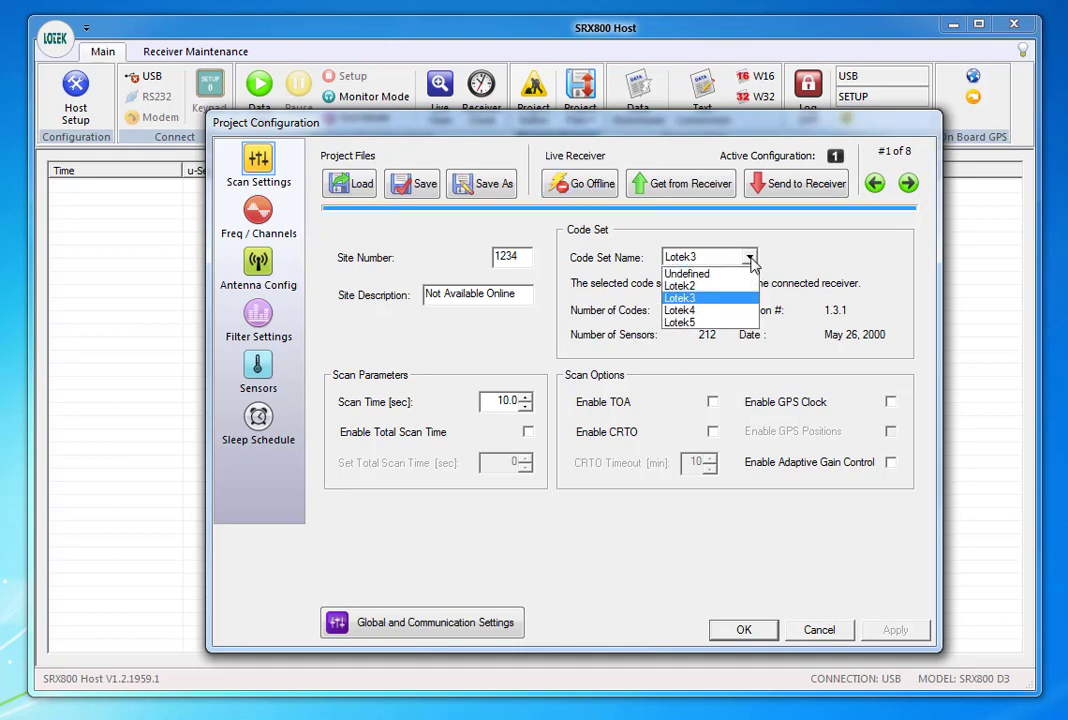
{"action": "left_click", "coordinate": [751, 260]}
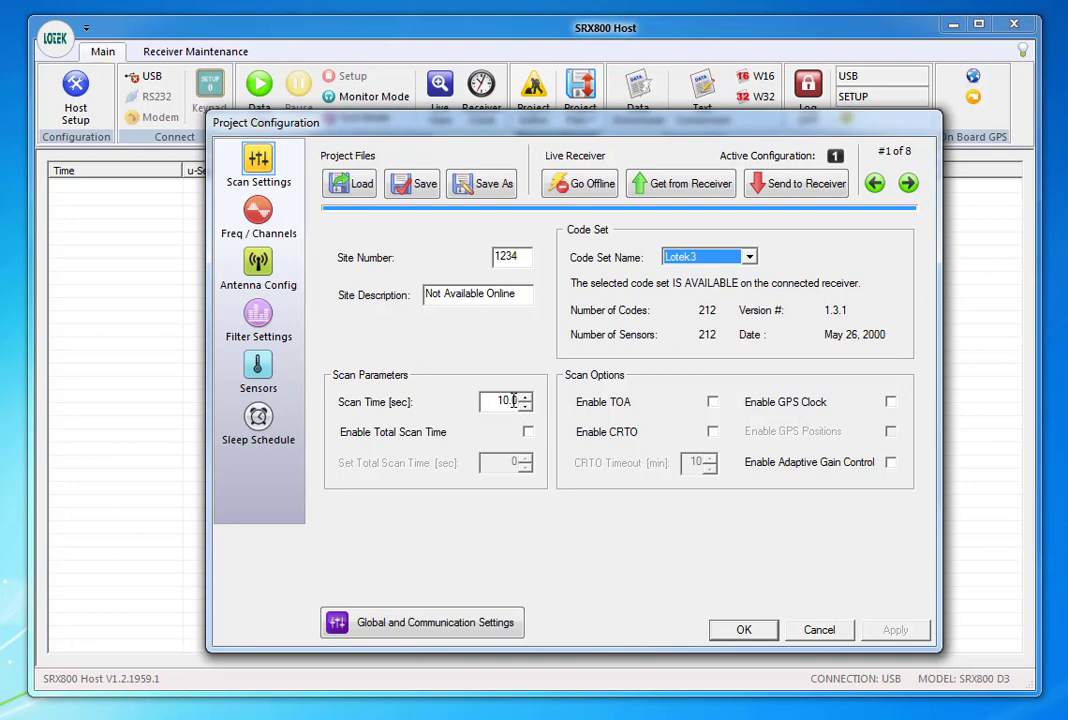
{"action": "left_click_drag", "start_coordinate": [512, 400], "coordinate": [488, 403]}
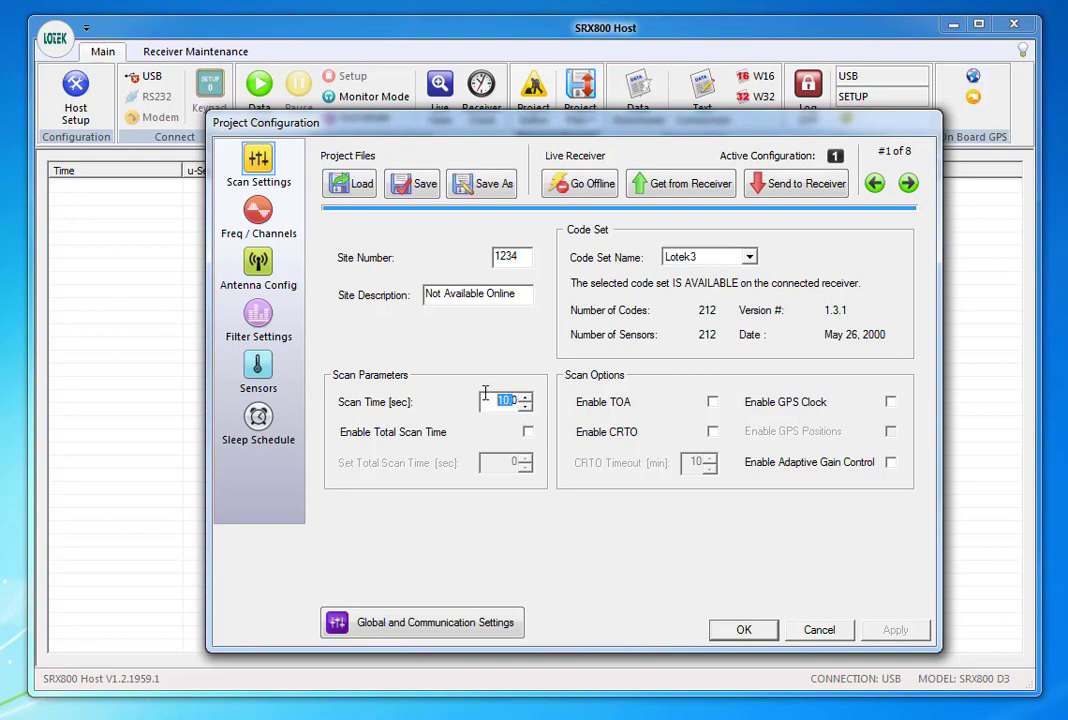
{"action": "type", "text": "60"}
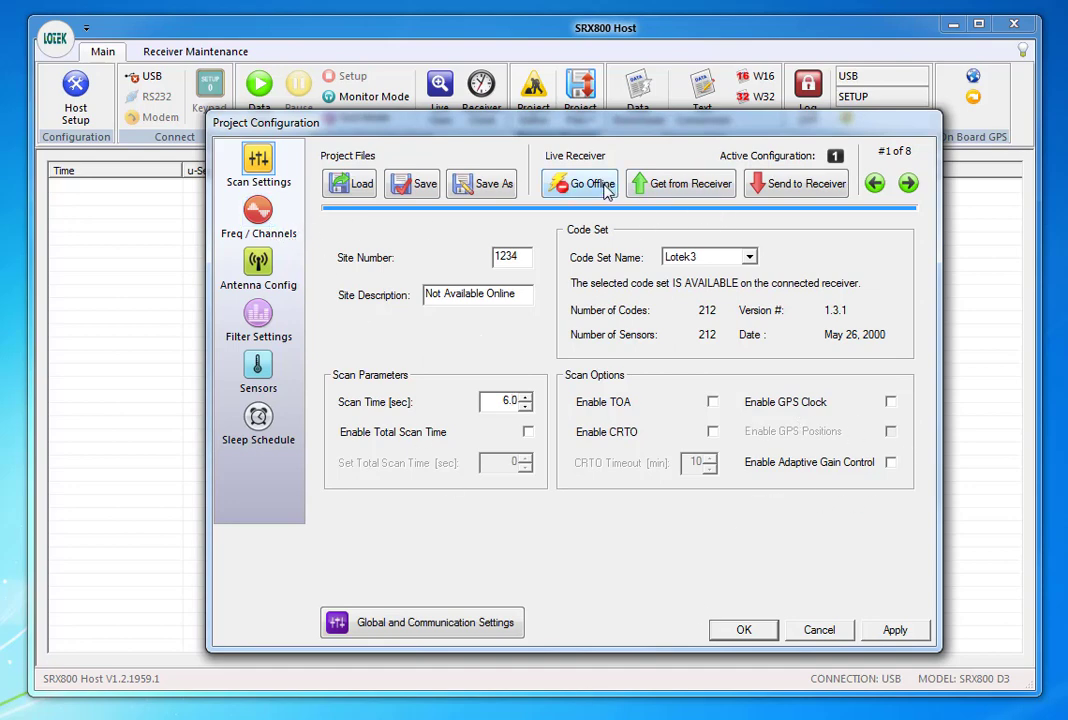
Try to send the scan settings to the receiver, review the antenna conflict entry, and close the conflicts list.
{"action": "left_click", "coordinate": [800, 184]}
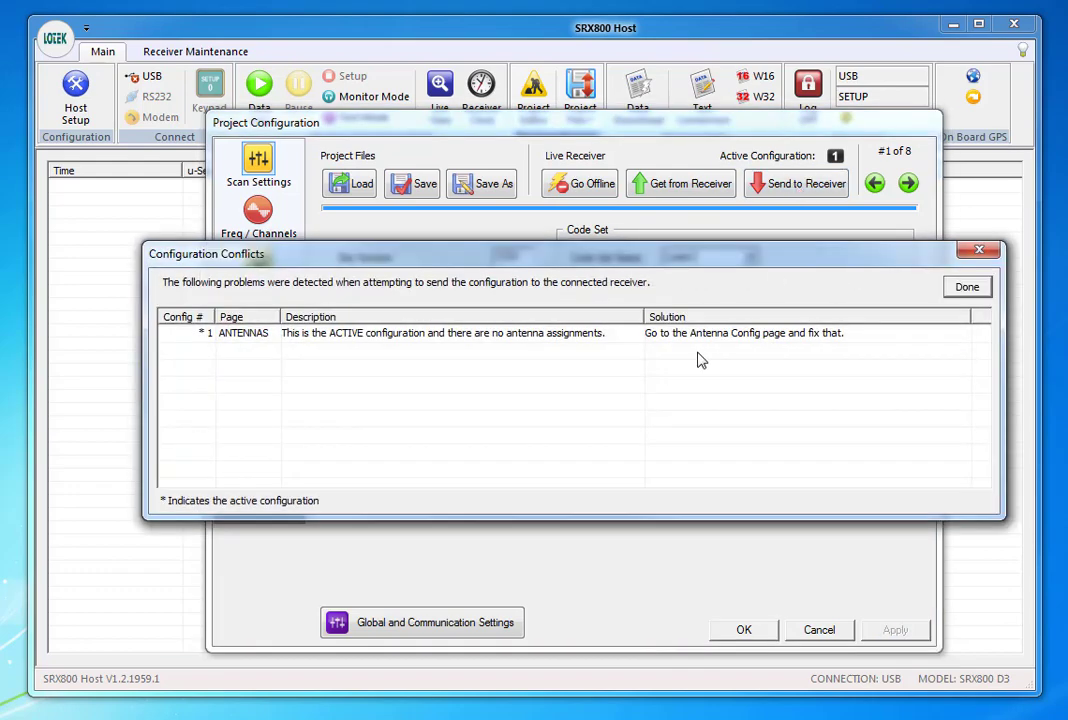
{"action": "left_click", "coordinate": [449, 339]}
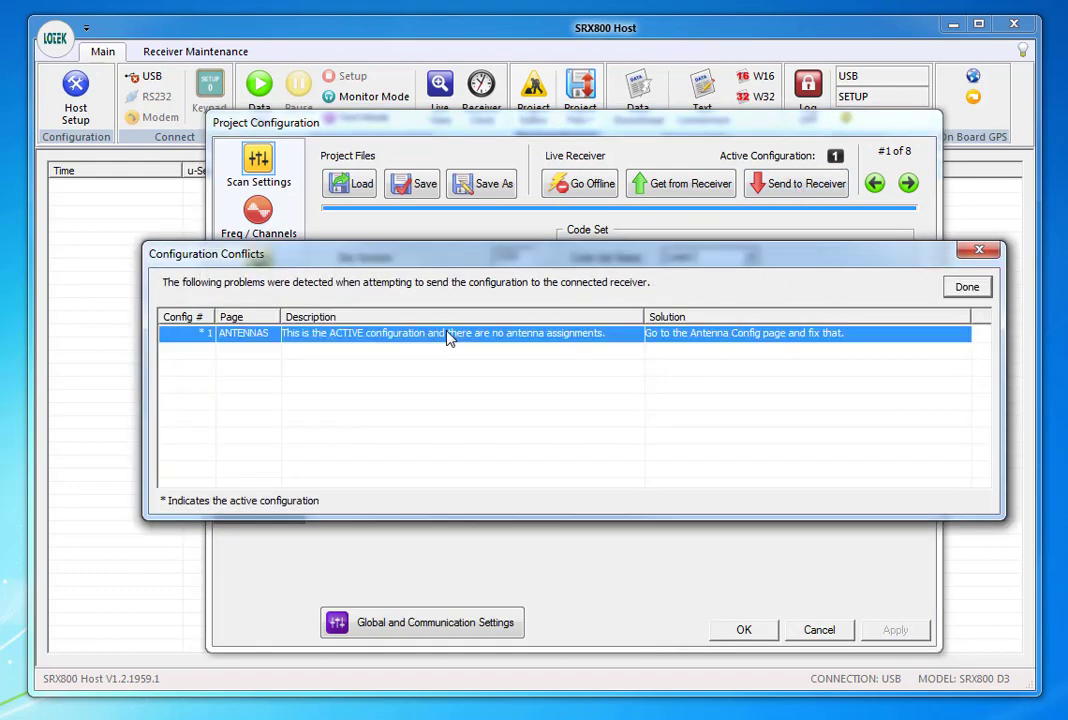
{"action": "left_click", "coordinate": [967, 287]}
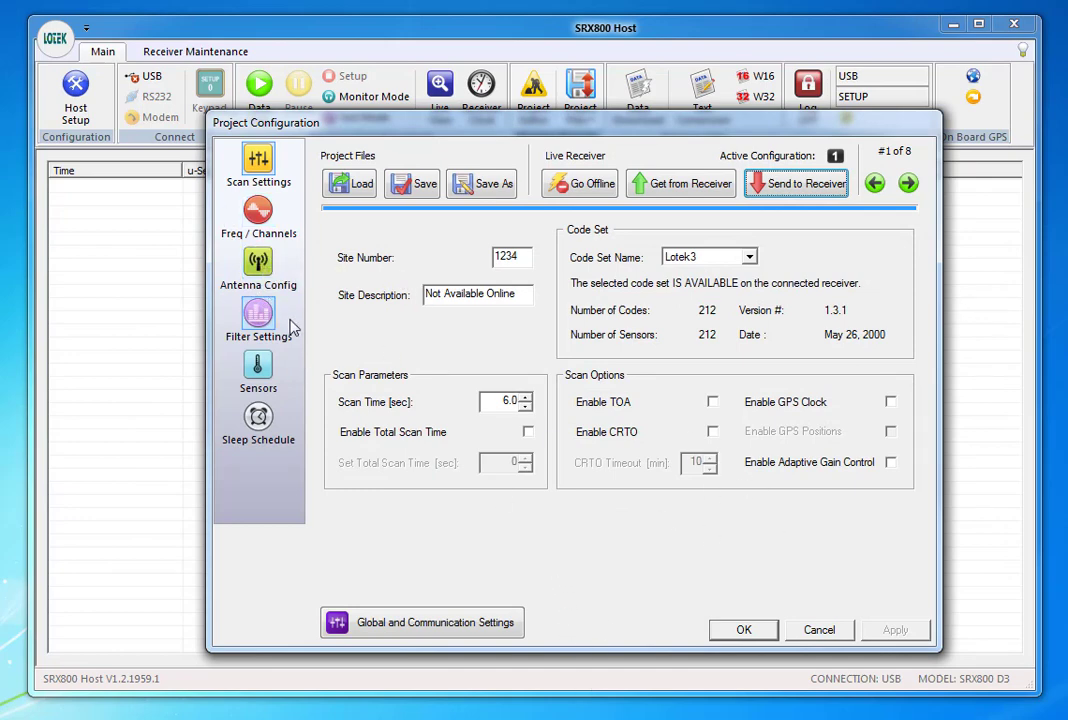
Add 139.100 MHz on channel 0 with the Sensor tag type, try sending the configuration to the receiver, and close the conflicts list.
{"action": "left_click", "coordinate": [259, 218]}
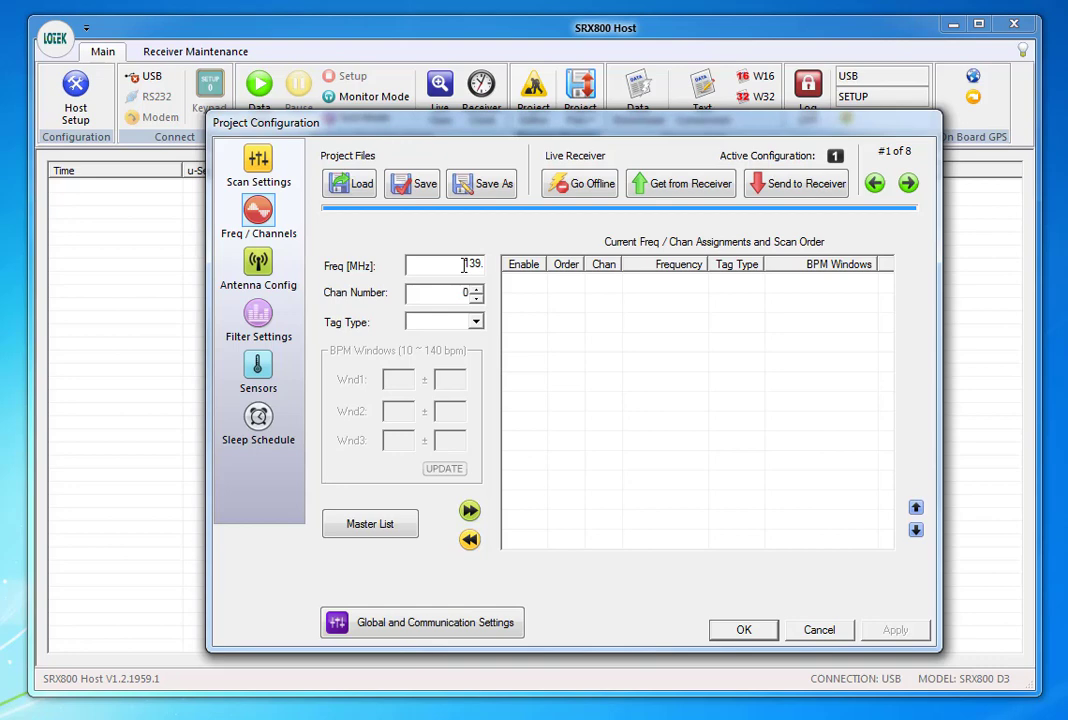
{"action": "left_click", "coordinate": [463, 264]}
{"action": "type", "text": "139.100"}
{"action": "left_click", "coordinate": [476, 322]}
{"action": "left_click", "coordinate": [418, 352]}
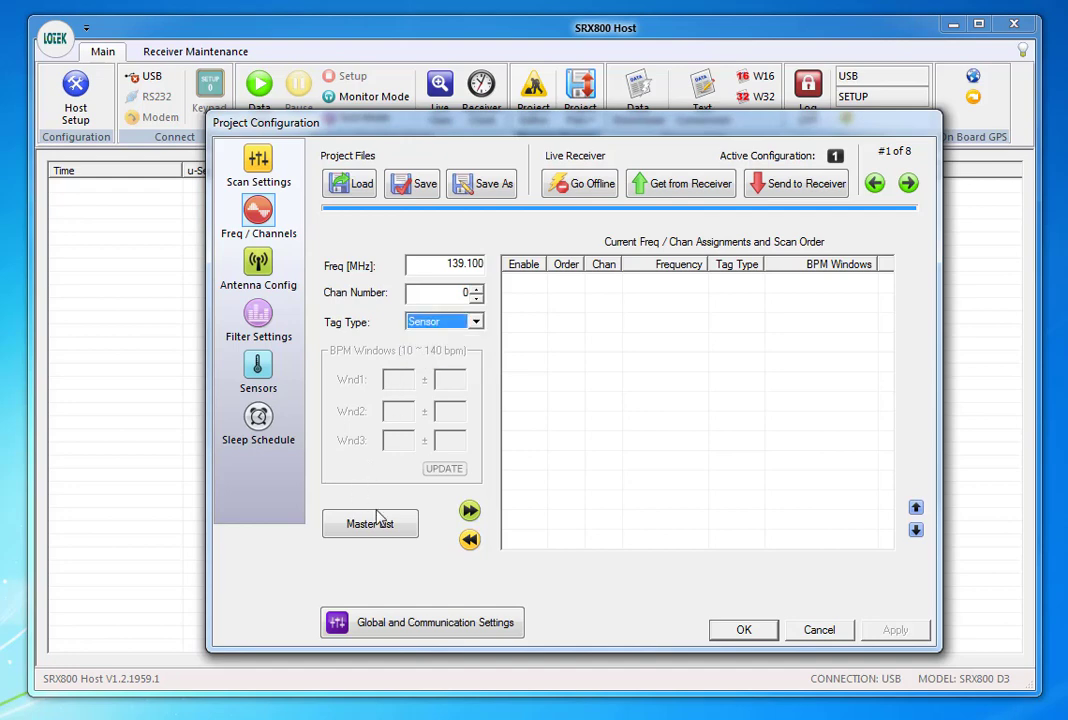
{"action": "left_click", "coordinate": [469, 511]}
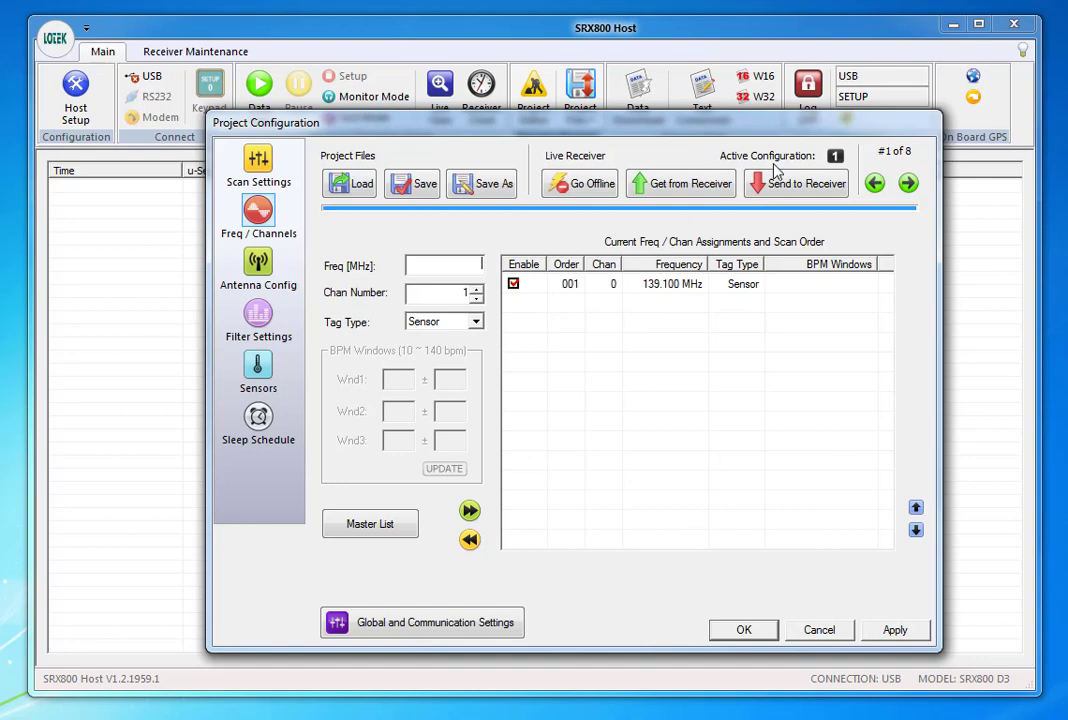
{"action": "left_click", "coordinate": [797, 185]}
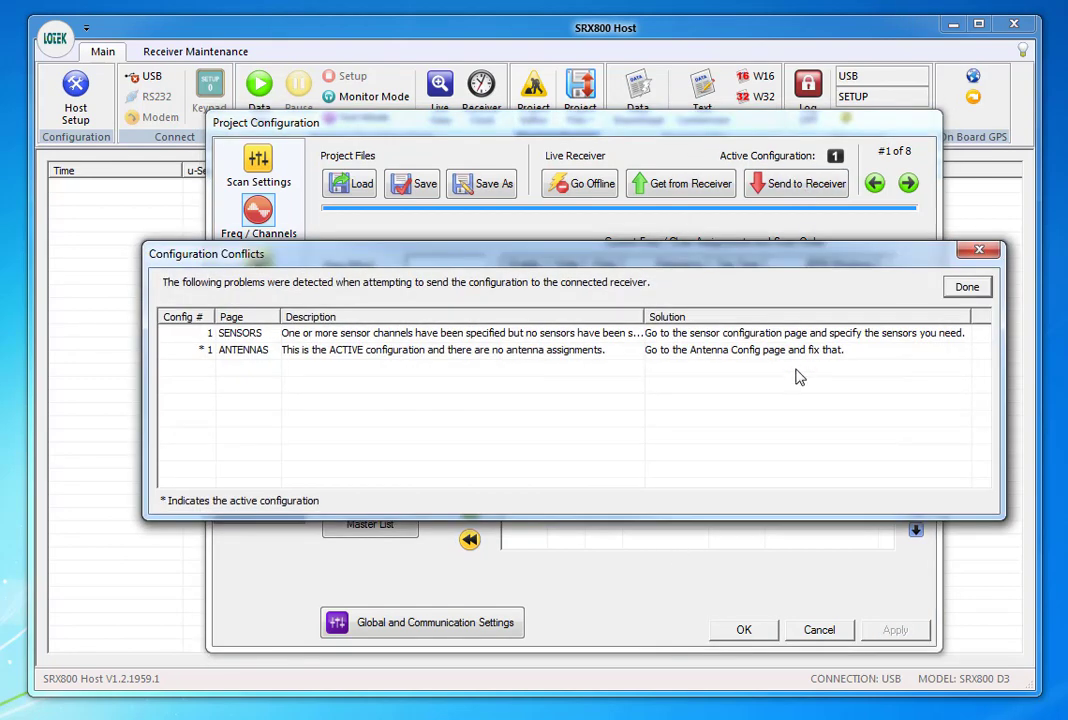
{"action": "left_click", "coordinate": [965, 288]}
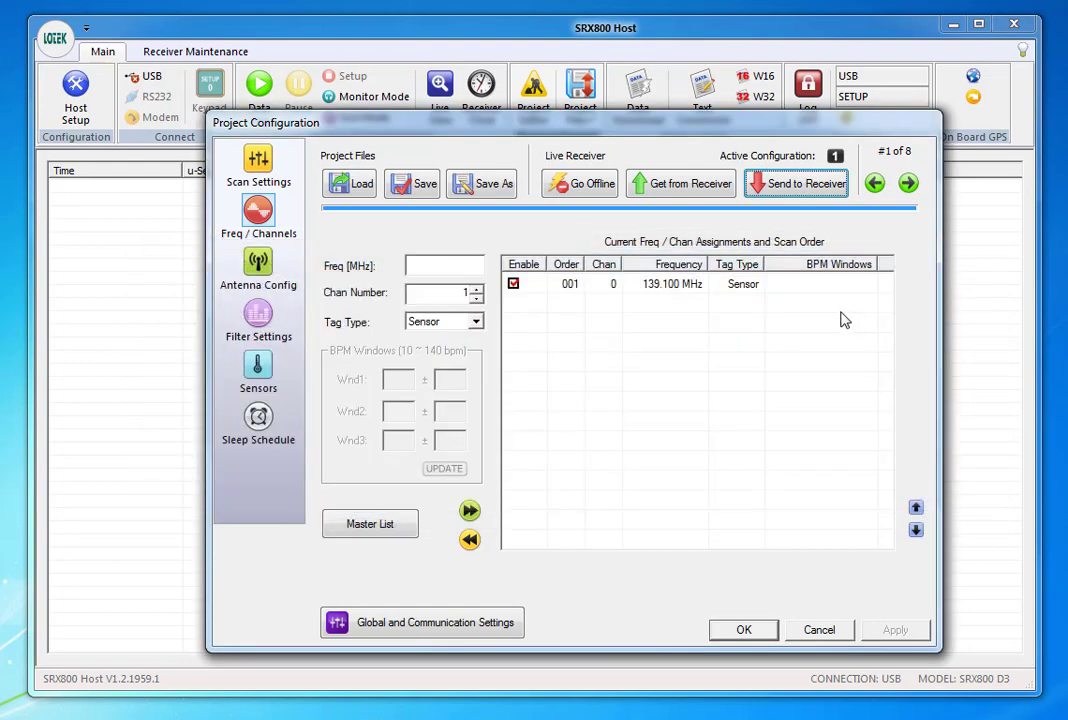
Assign Ant #1 with a gain of 70, try sending the configuration to the receiver, and close the conflicts list.
{"action": "left_click", "coordinate": [262, 271]}
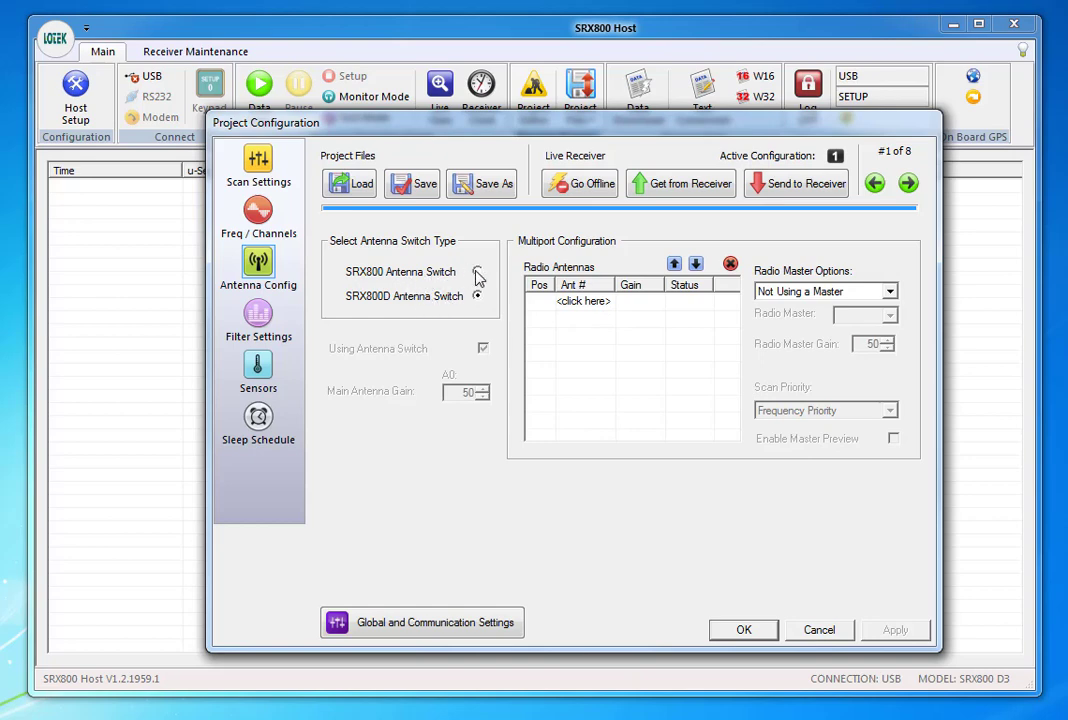
{"action": "left_click", "coordinate": [584, 302]}
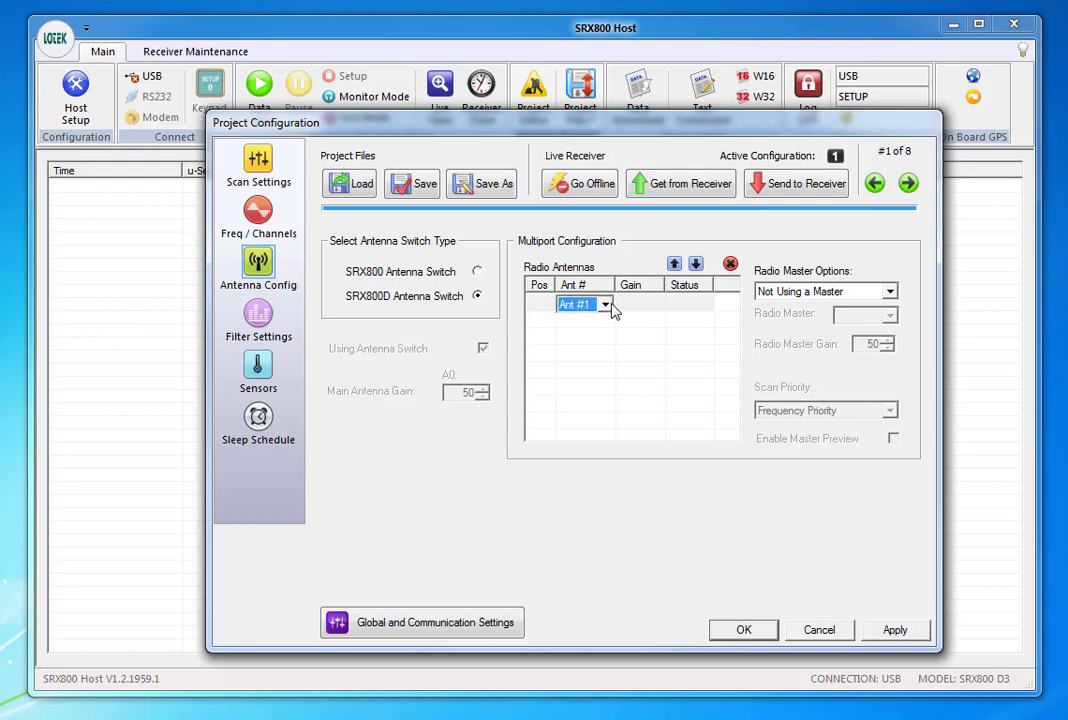
{"action": "left_click", "coordinate": [636, 305]}
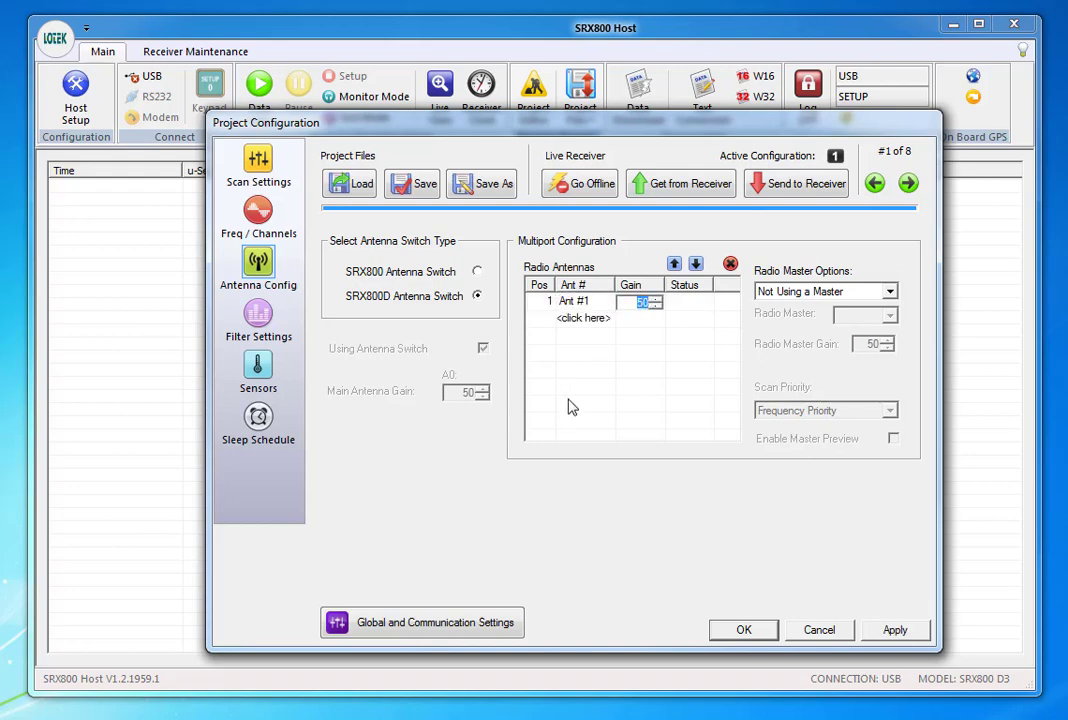
{"action": "left_click", "coordinate": [663, 350]}
{"action": "left_click", "coordinate": [657, 312]}
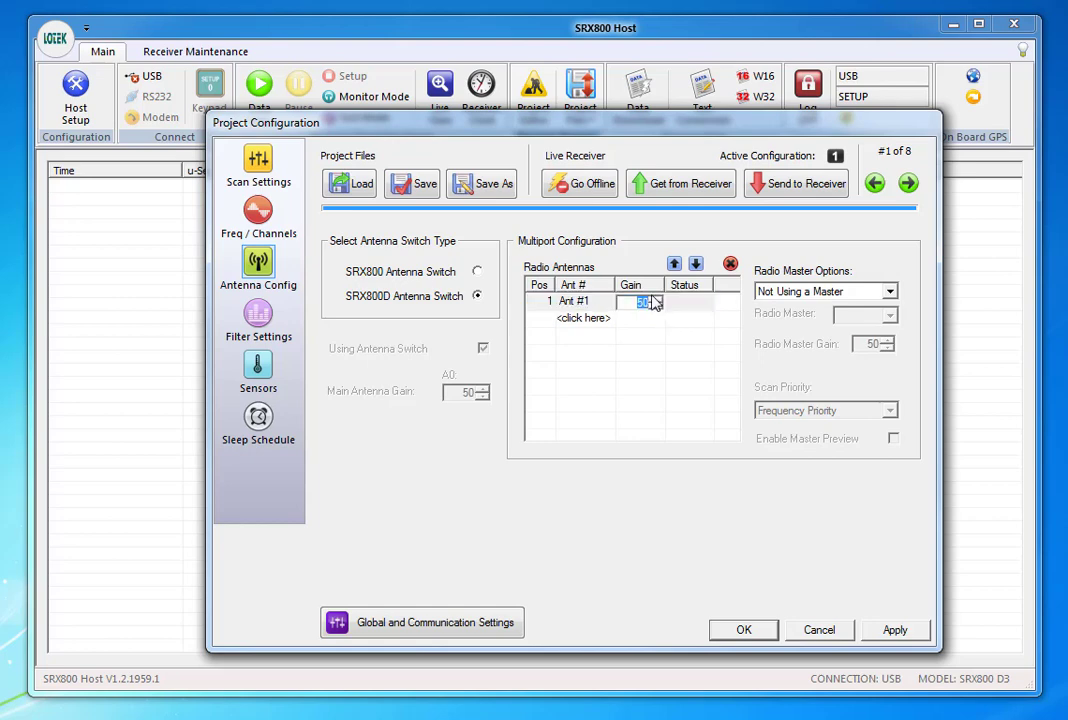
{"action": "type", "text": "70"}
{"action": "left_click", "coordinate": [705, 303]}
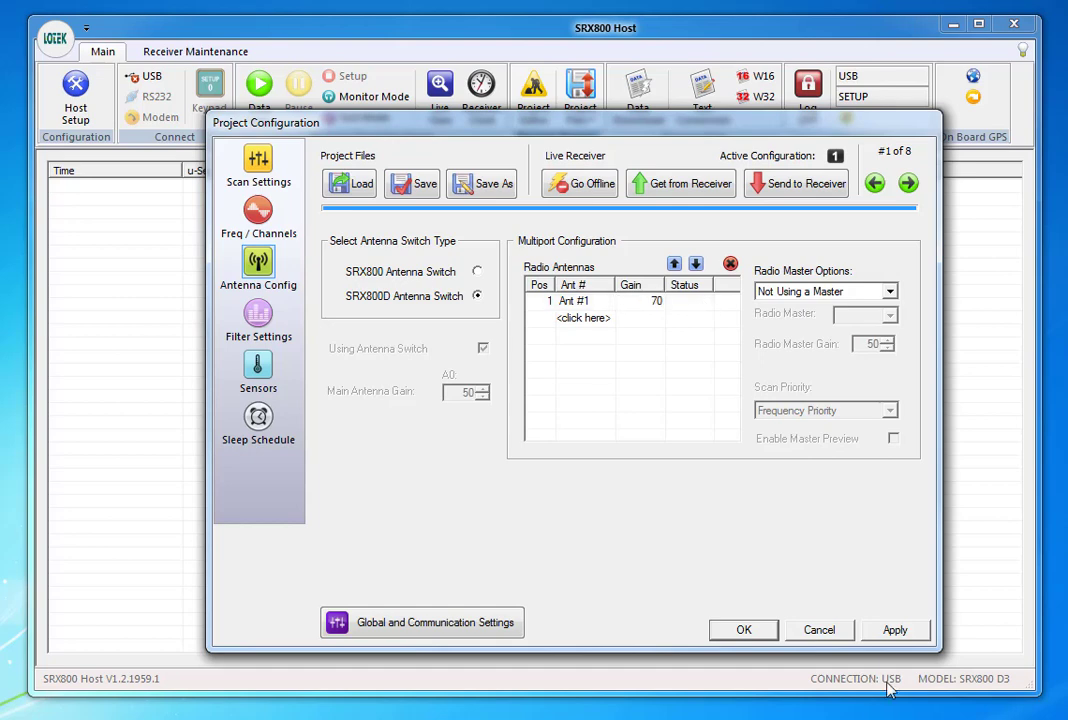
{"action": "left_click", "coordinate": [793, 186]}
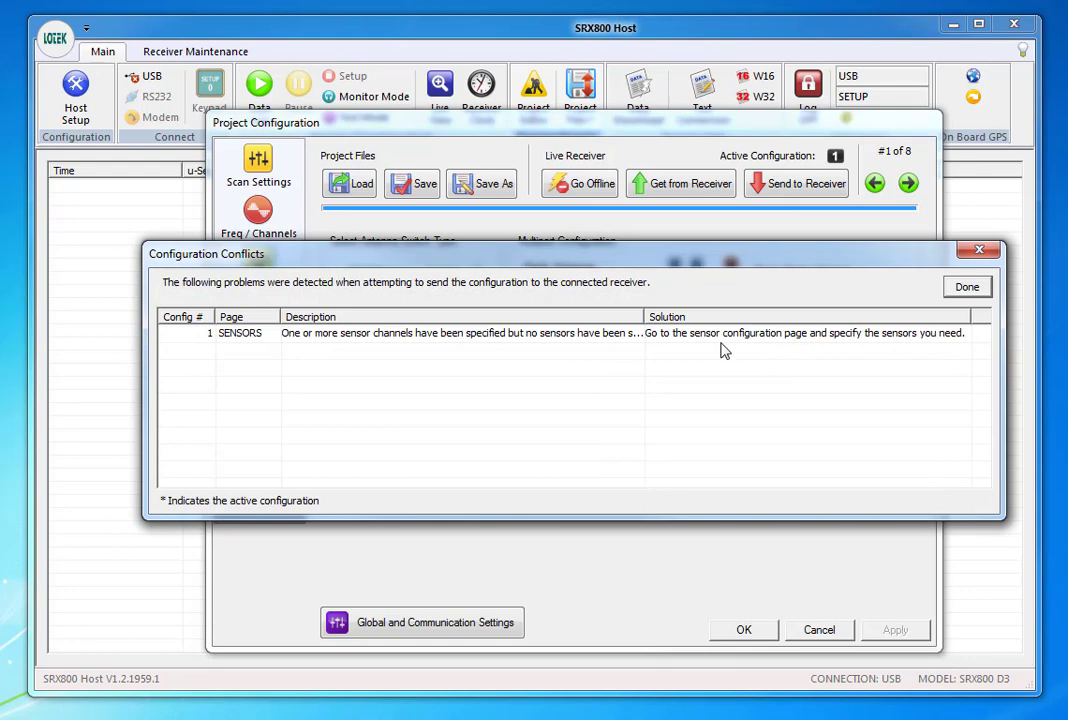
{"action": "left_click", "coordinate": [966, 287]}
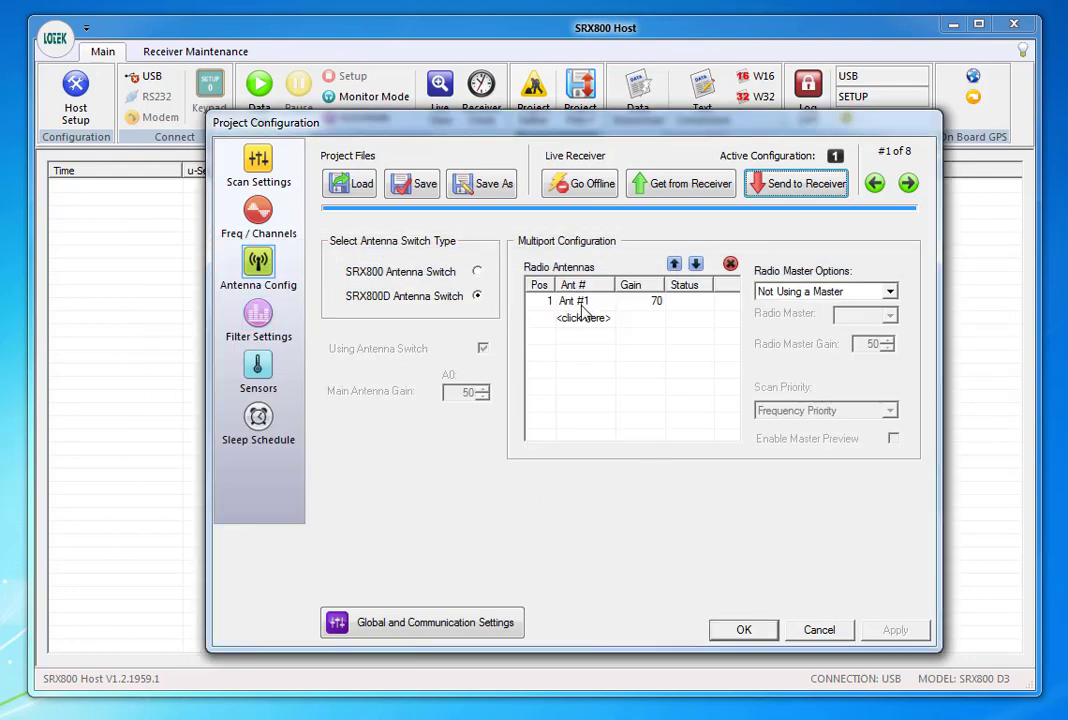
Disable the pulse width and signal strength deviation filters, try sending the configuration to the receiver, and close the conflicts list.
{"action": "left_click", "coordinate": [262, 320]}
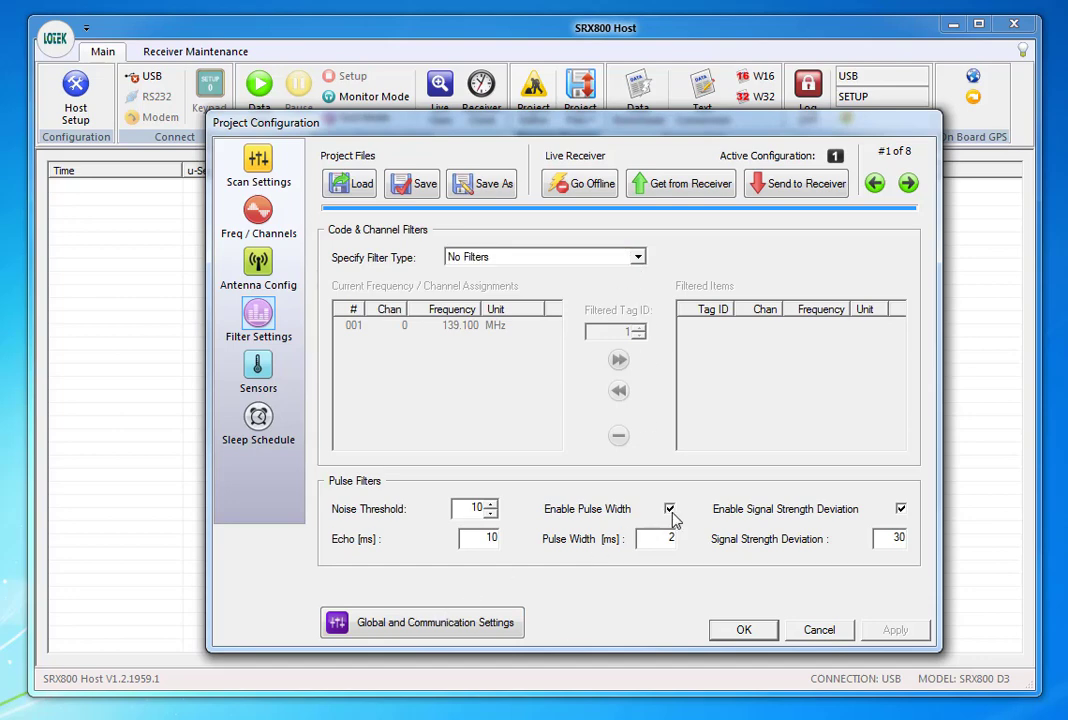
{"action": "left_click", "coordinate": [669, 509]}
{"action": "left_click", "coordinate": [899, 509]}
{"action": "left_click", "coordinate": [900, 511]}
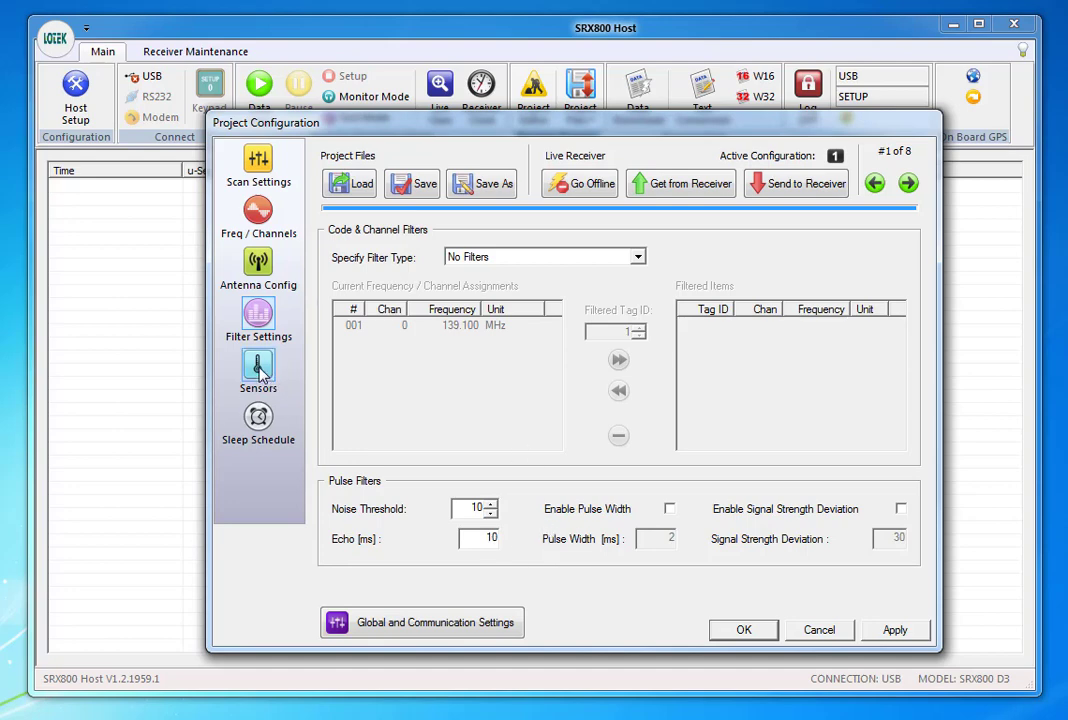
{"action": "left_click", "coordinate": [765, 188]}
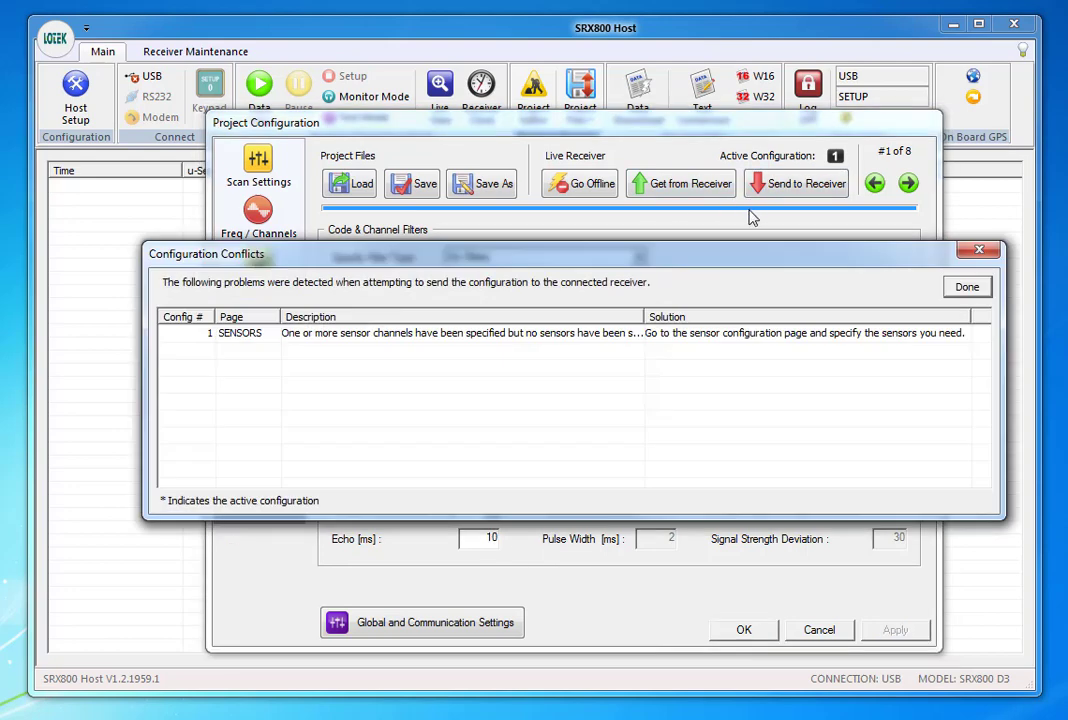
{"action": "left_click", "coordinate": [963, 288]}
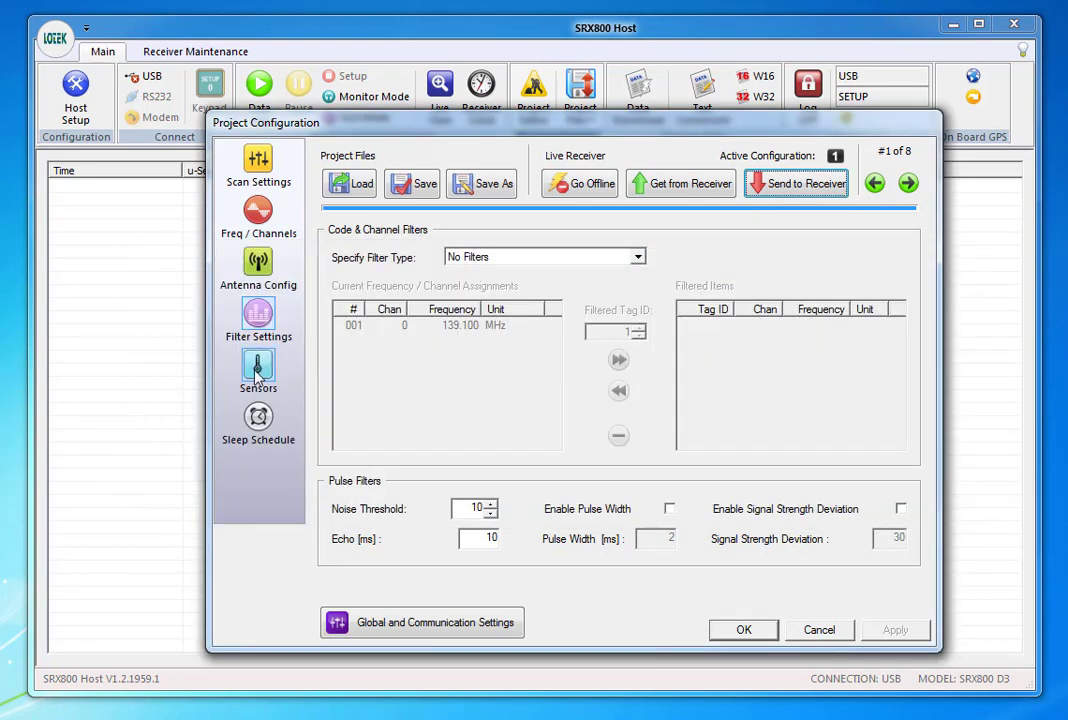
Add a Temperature [°C] sensor to the available sensors and calibration settings.
{"action": "left_click", "coordinate": [257, 371]}
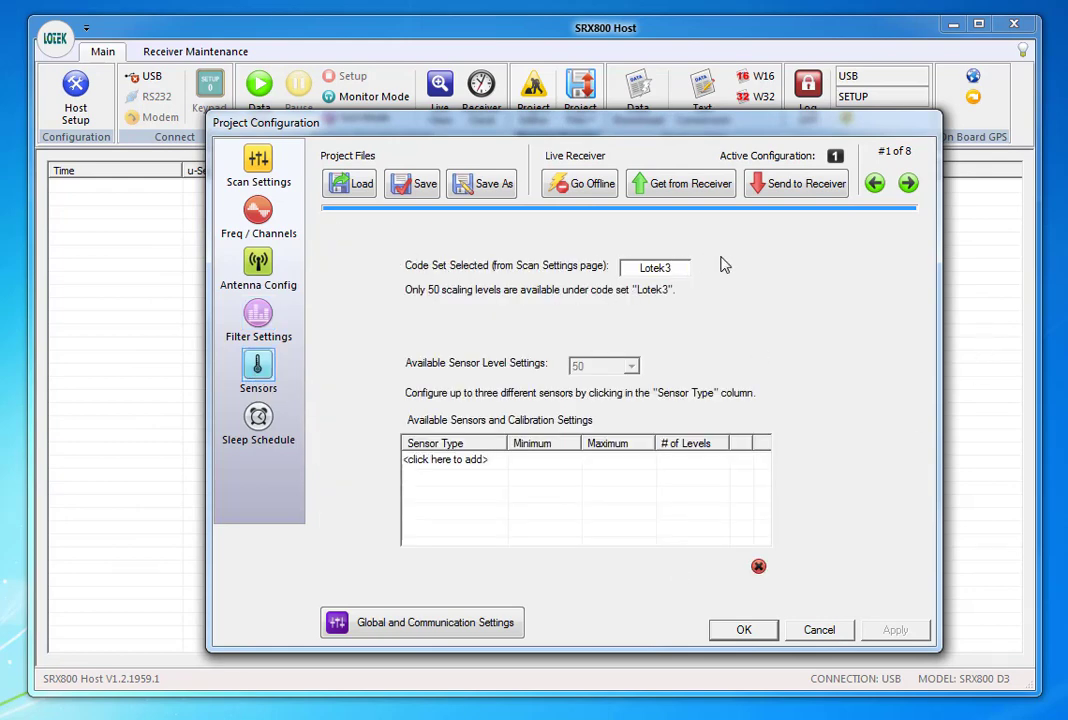
{"action": "left_click", "coordinate": [460, 463]}
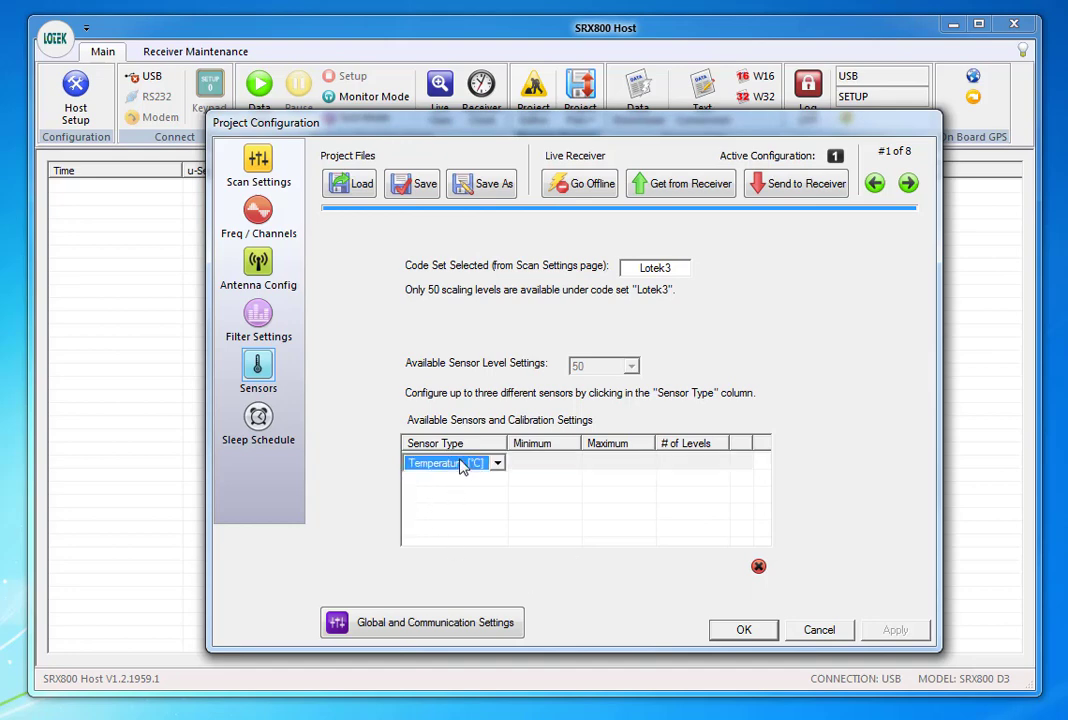
{"action": "left_click", "coordinate": [531, 459]}
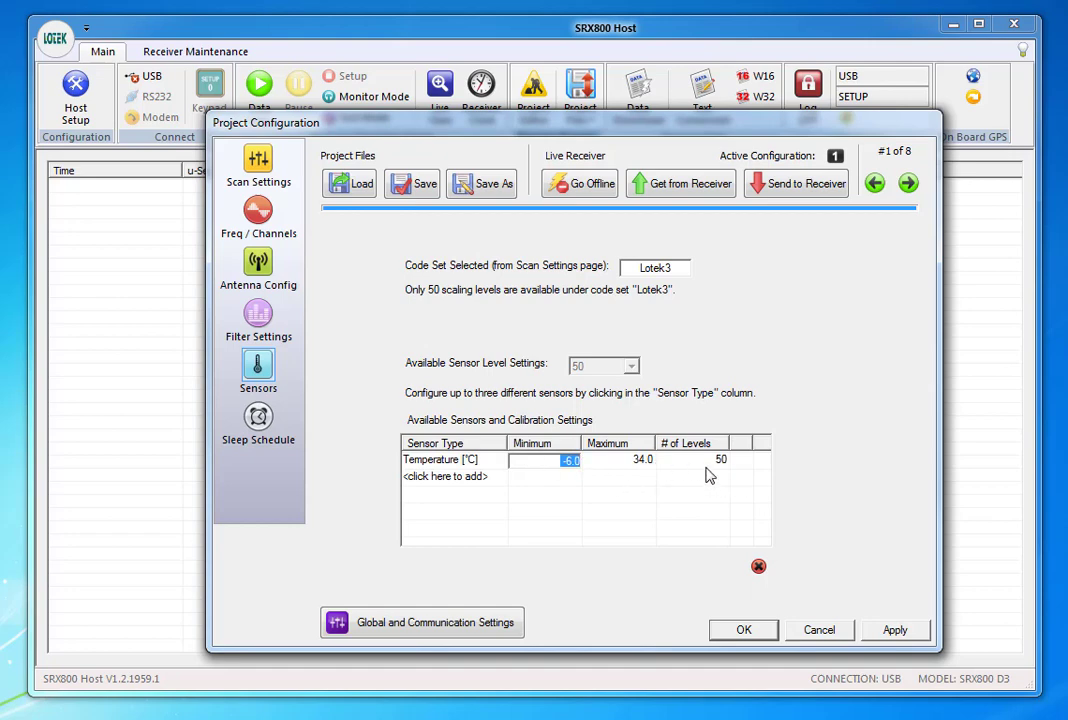
Add a Pressure [psi] sensor with a maximum of 15 and send the sensor configuration to the receiver.
{"action": "left_click", "coordinate": [450, 479]}
{"action": "left_click", "coordinate": [547, 479]}
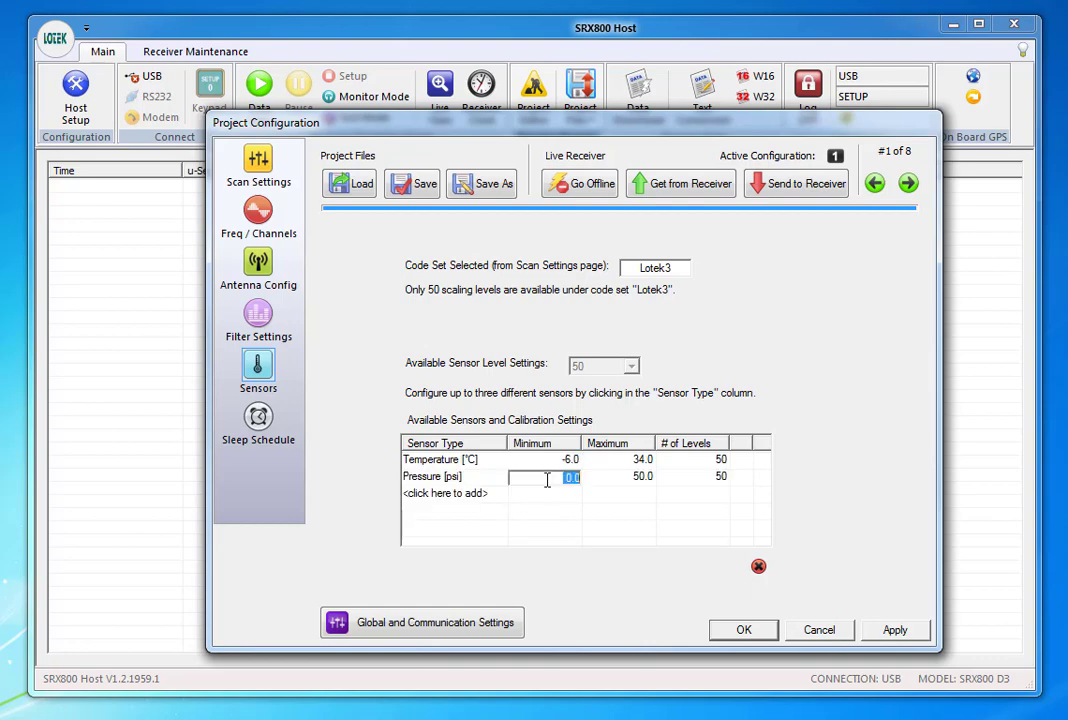
{"action": "left_click", "coordinate": [638, 478]}
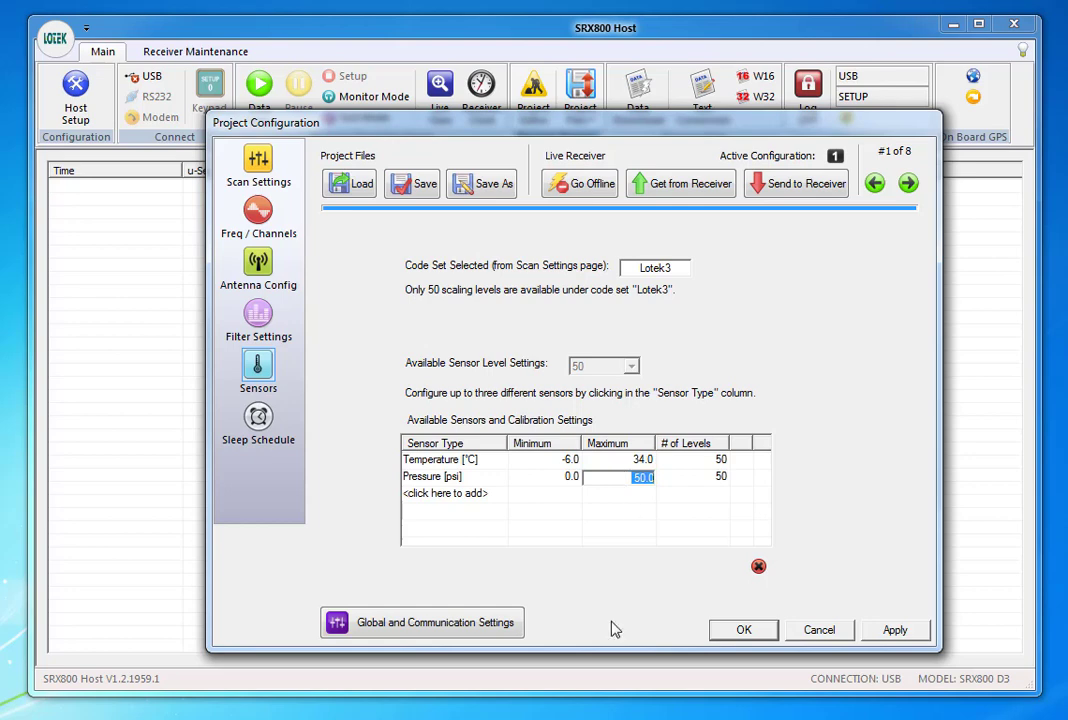
{"action": "left_click", "coordinate": [703, 478]}
{"action": "left_click", "coordinate": [612, 478]}
{"action": "type", "text": "15"}
{"action": "left_click", "coordinate": [716, 477]}
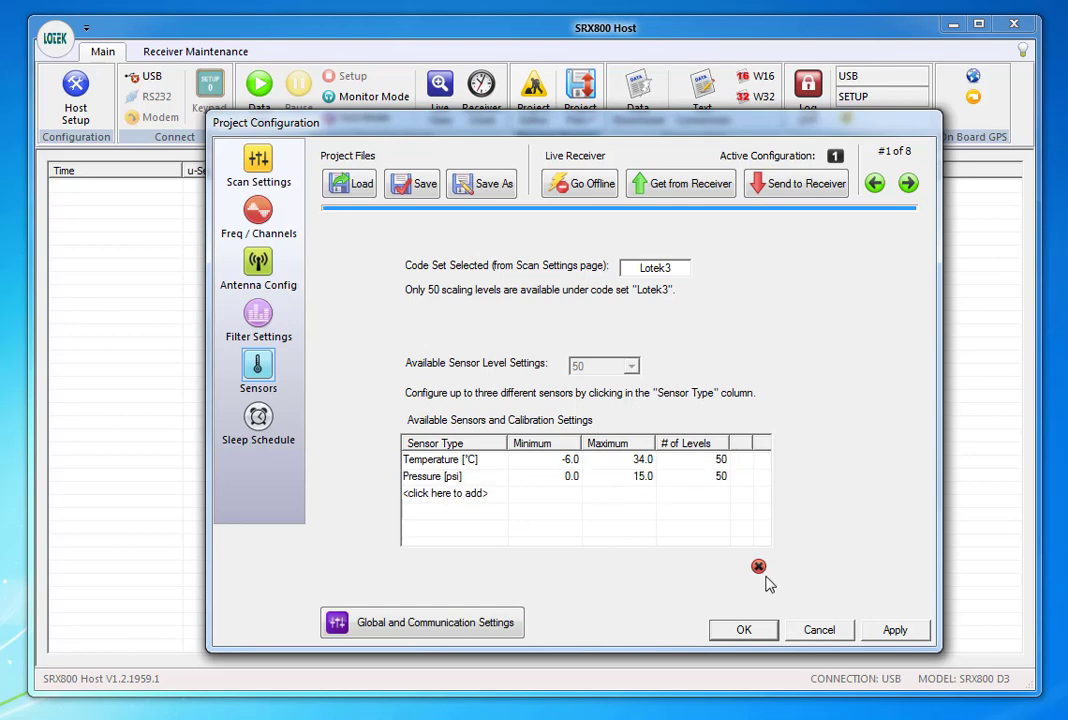
{"action": "left_click", "coordinate": [797, 185]}
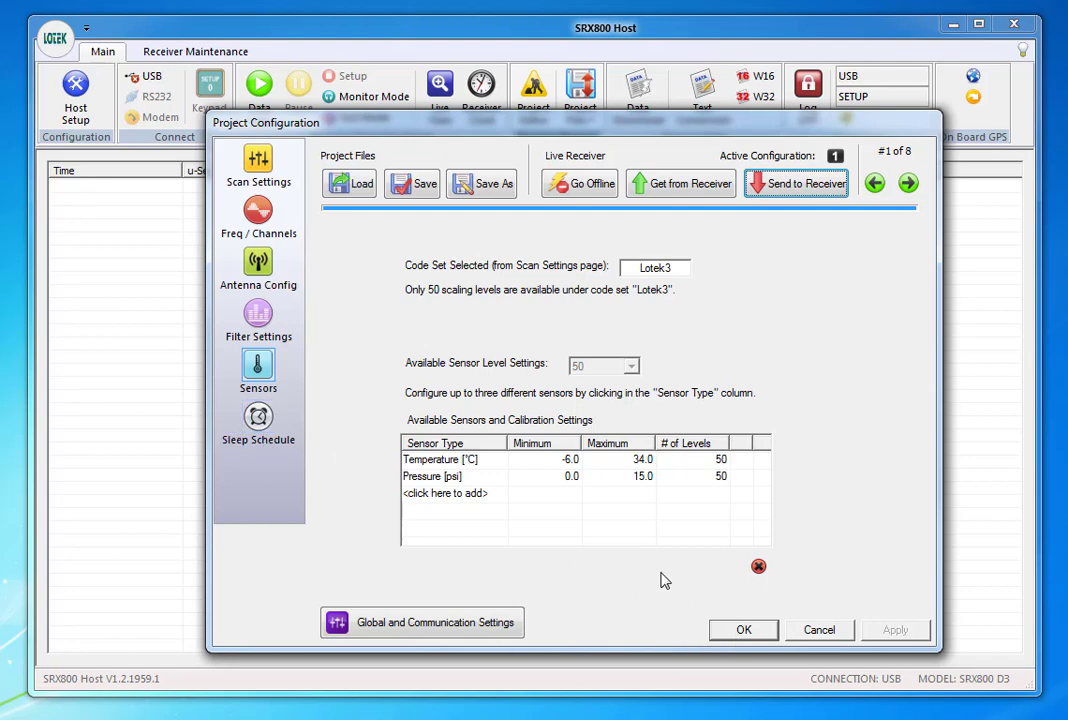
Review the sleep schedule, then accept the project configuration and save its changes to a project file named 555.
{"action": "left_click", "coordinate": [263, 422]}
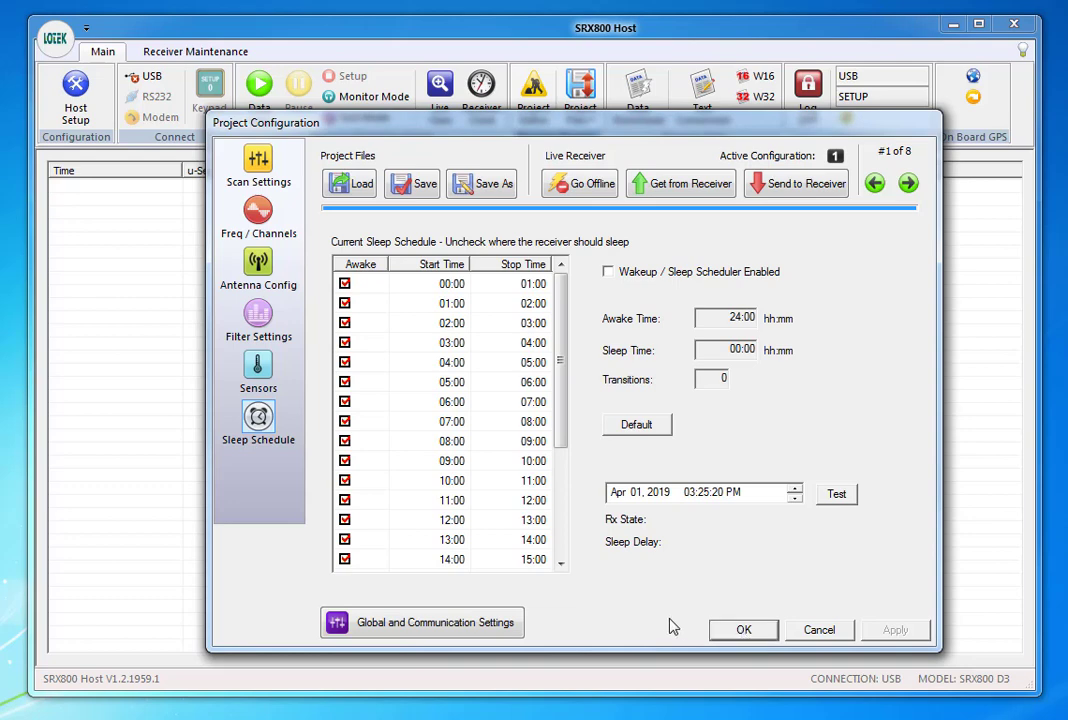
{"action": "left_click", "coordinate": [739, 636]}
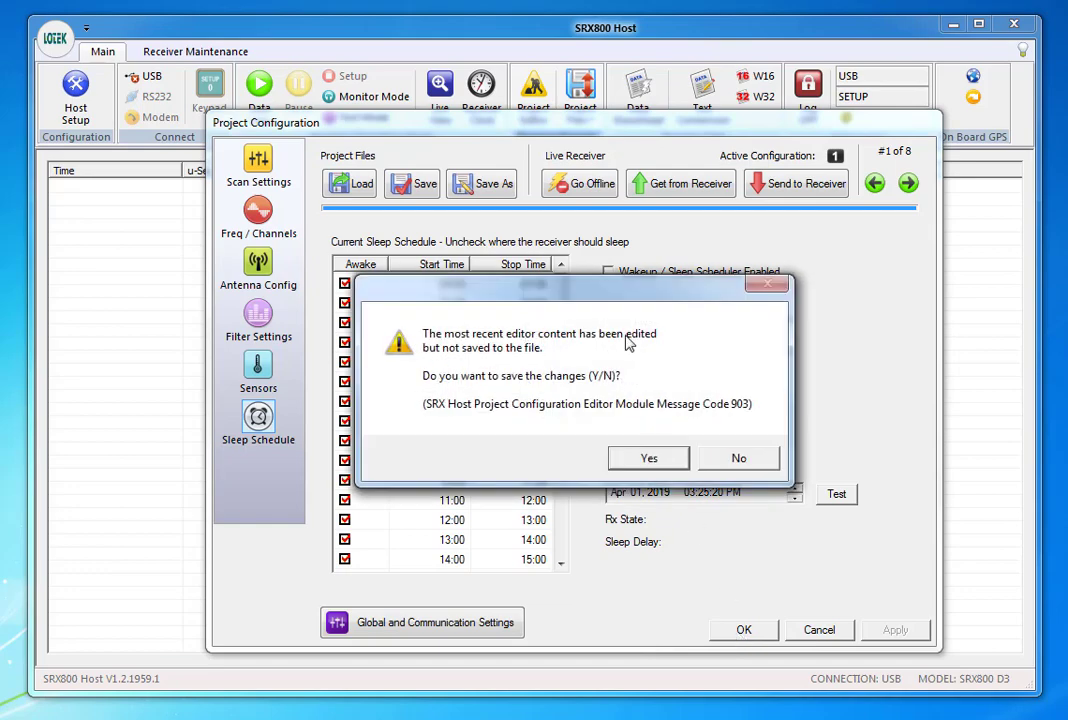
{"action": "left_click", "coordinate": [651, 460]}
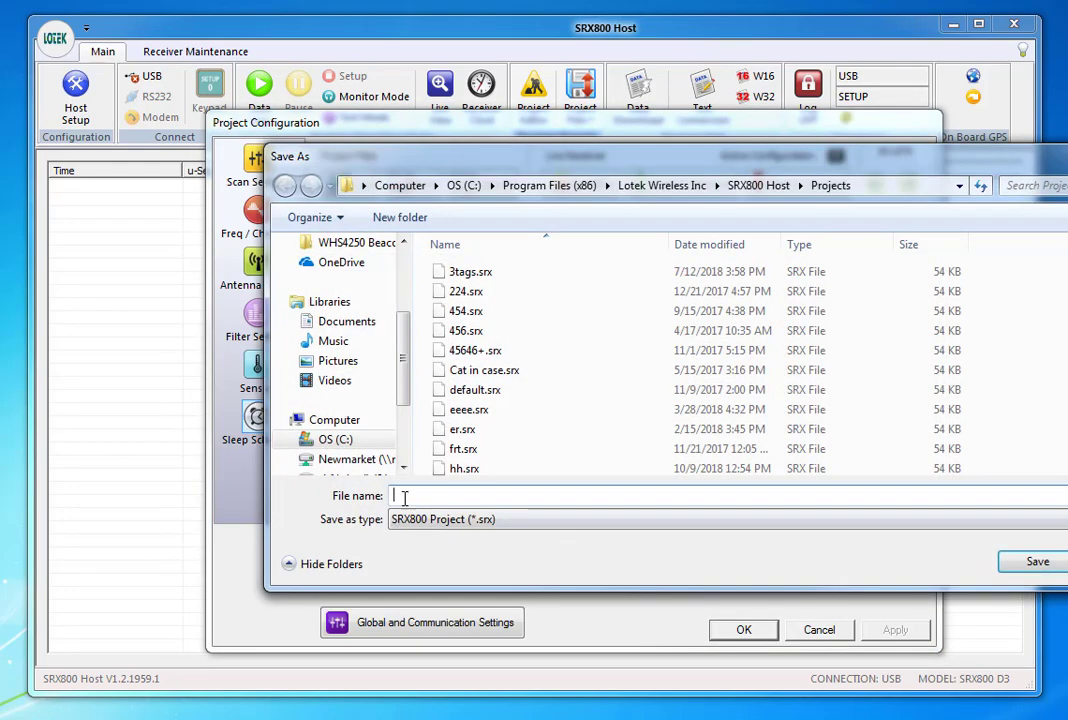
{"action": "type", "text": "555"}
{"action": "left_click", "coordinate": [1035, 563]}
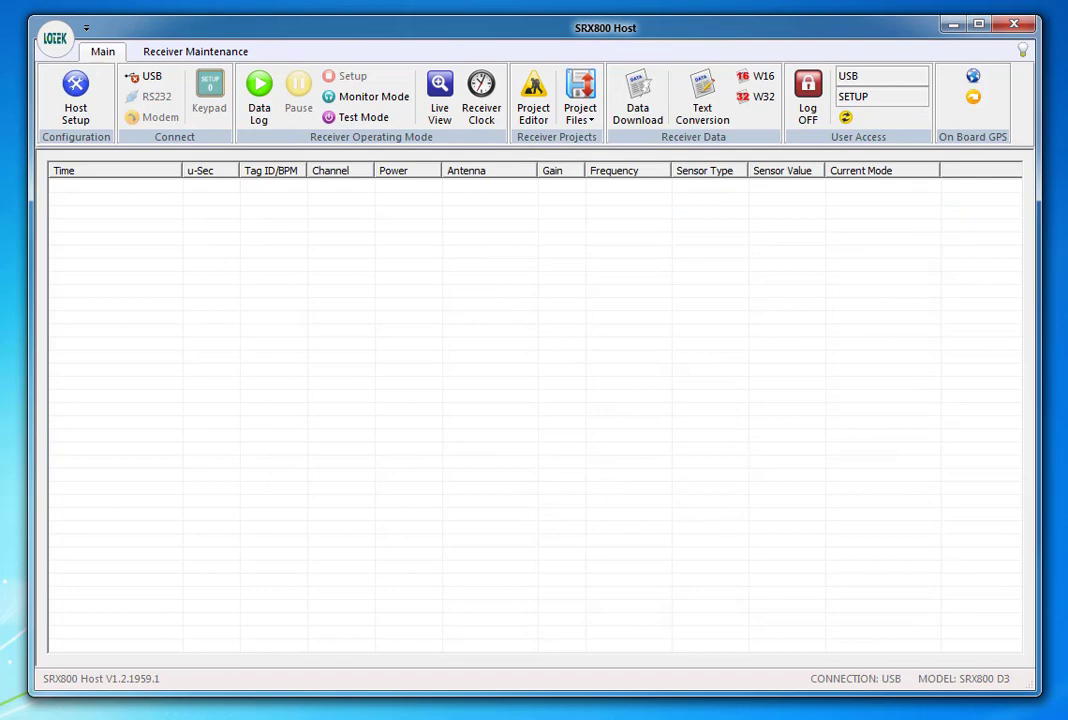
Start data logging on the receiver and turn on the live view of incoming detections.
{"action": "left_click", "coordinate": [258, 90]}
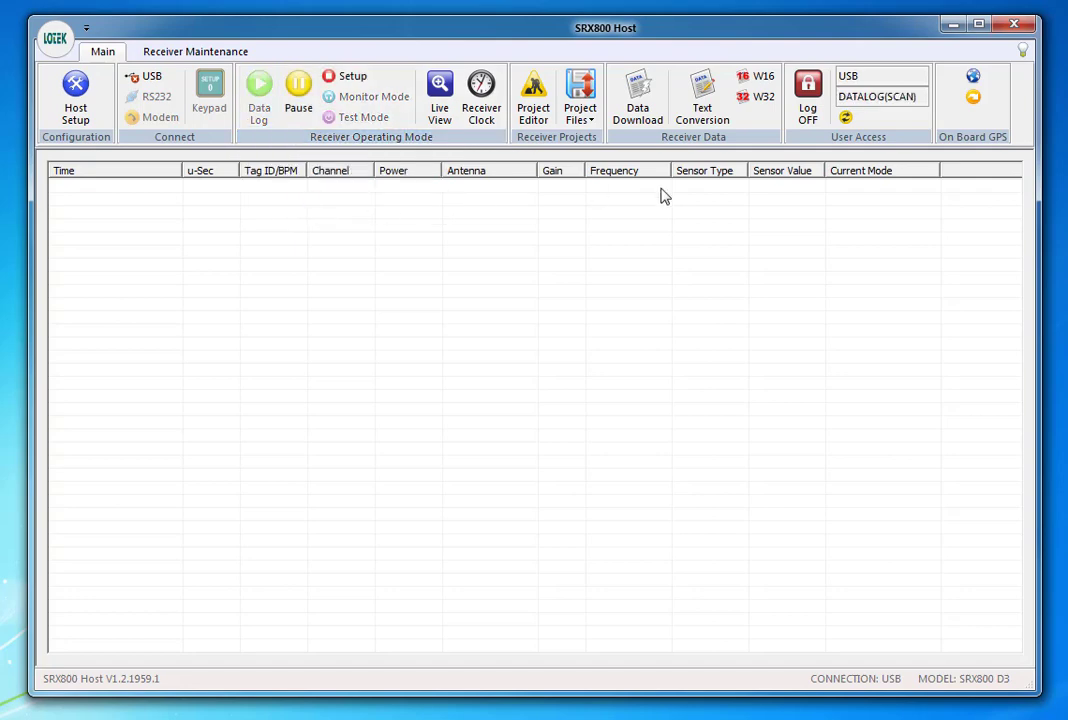
{"action": "left_click", "coordinate": [437, 93]}
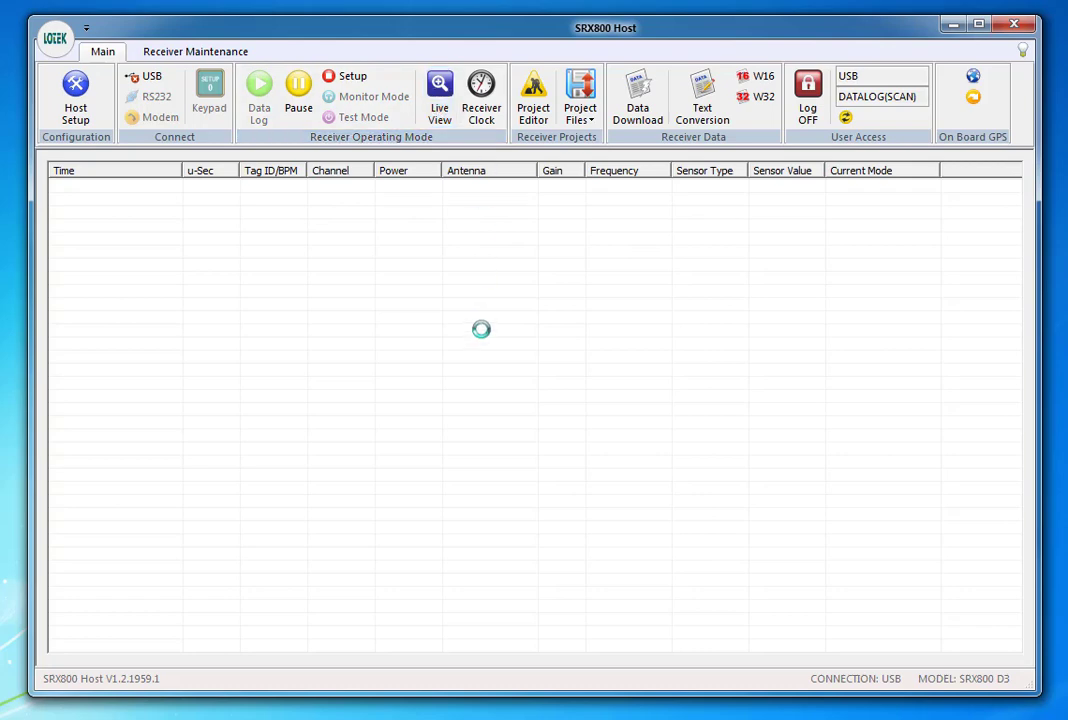